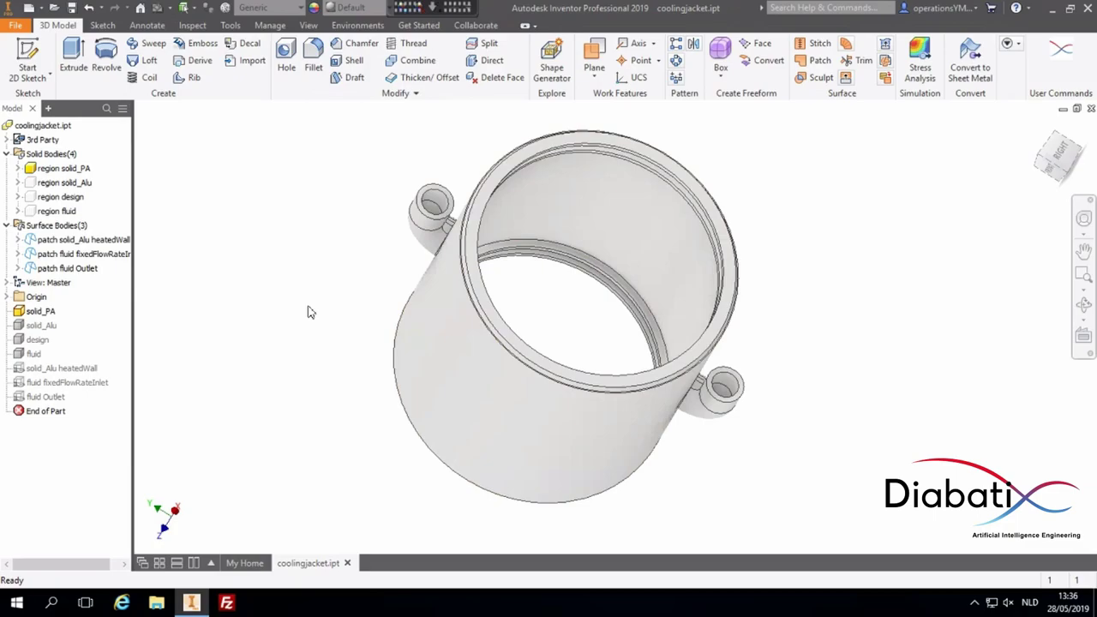
Turn on visibility for the fluid and design regions.
left_click(60, 213)
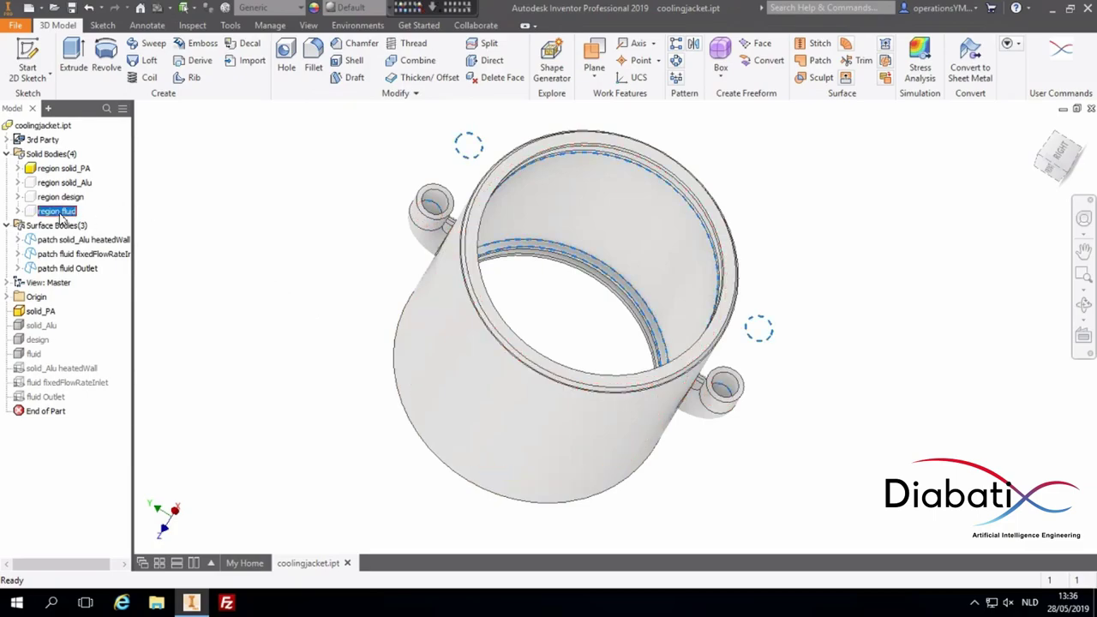
right_click(60, 213)
left_click(104, 278)
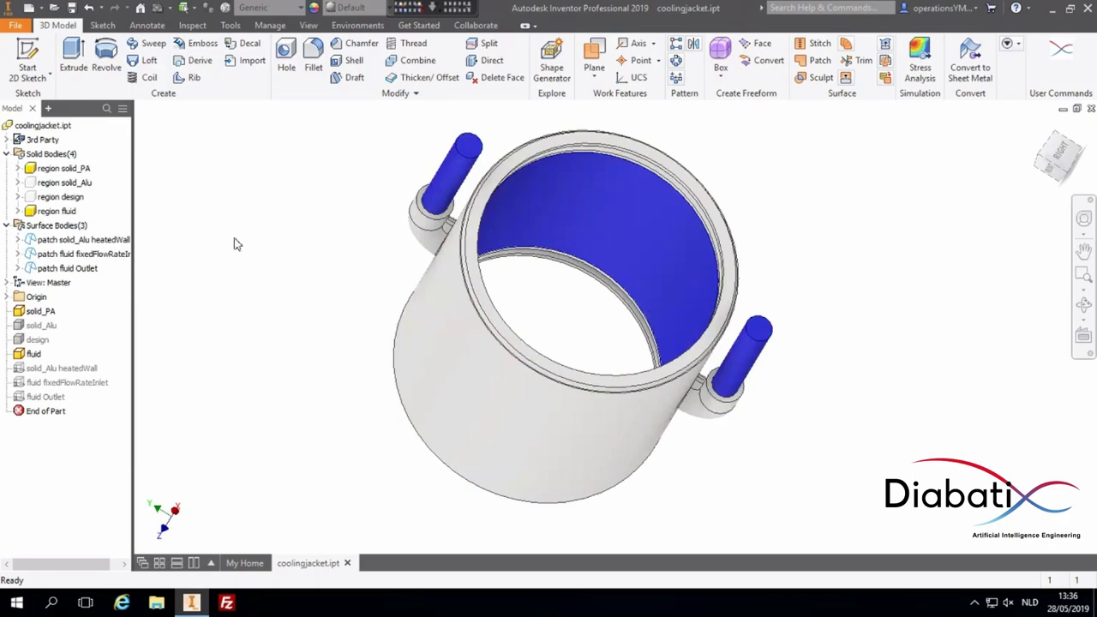
right_click(50, 198)
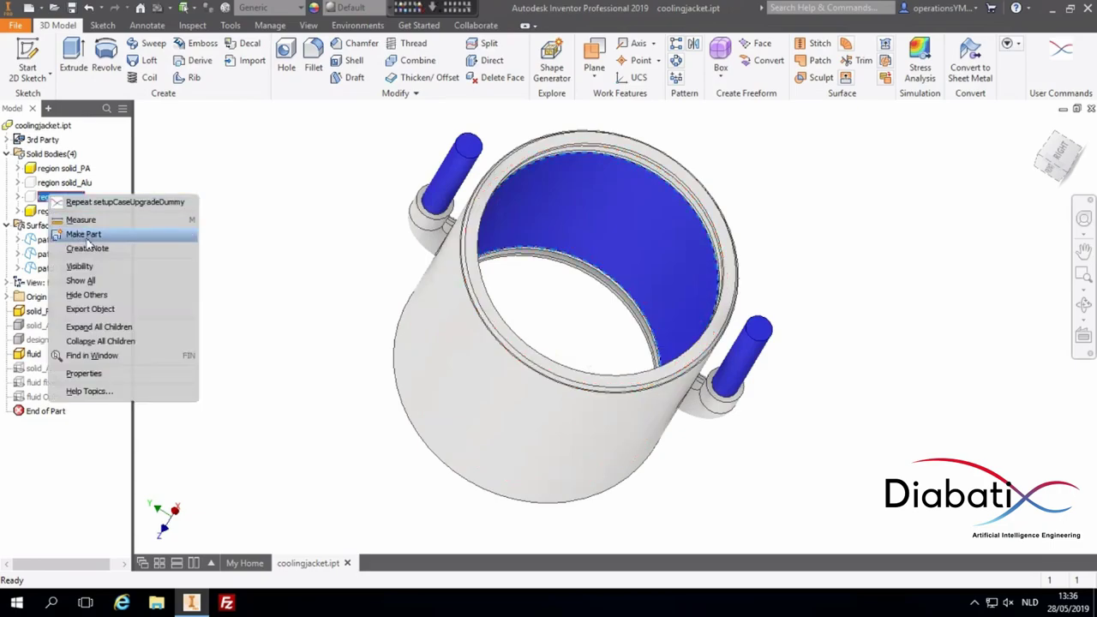
left_click(81, 265)
Hide the fluid region again and make the solid_Alu region visible.
left_click(72, 211)
right_click(72, 211)
left_click(107, 293)
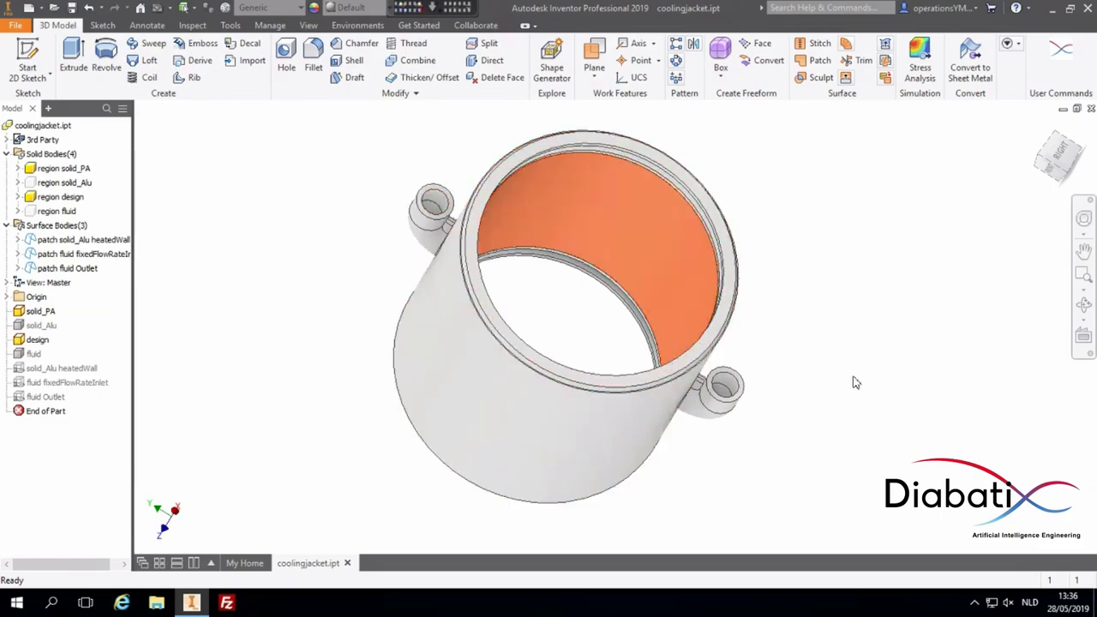
left_click(72, 182)
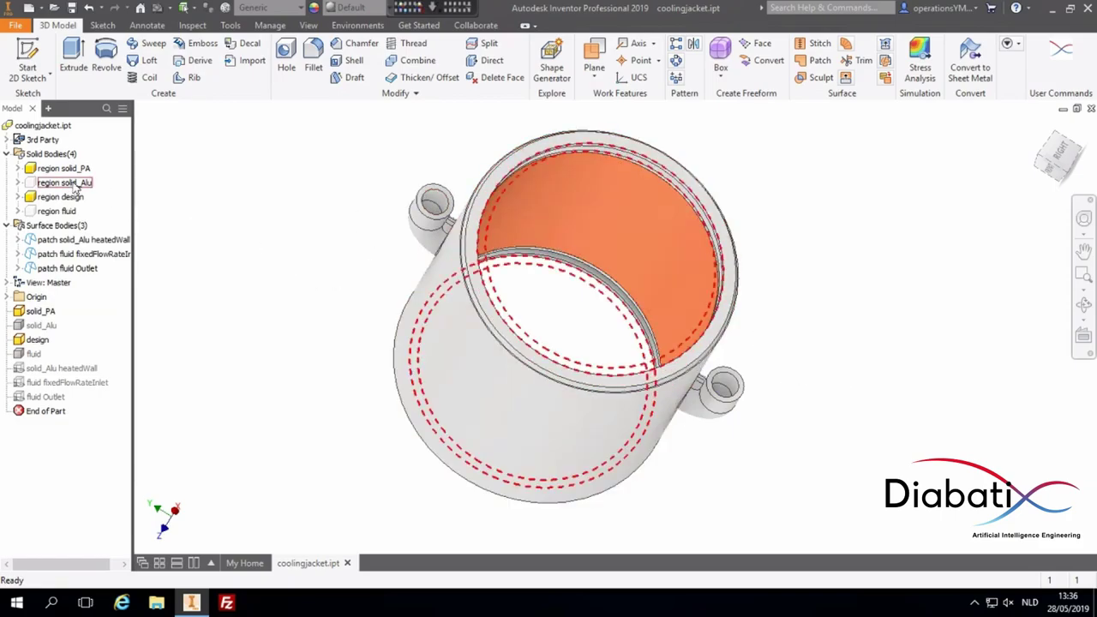
right_click(72, 183)
left_click(107, 251)
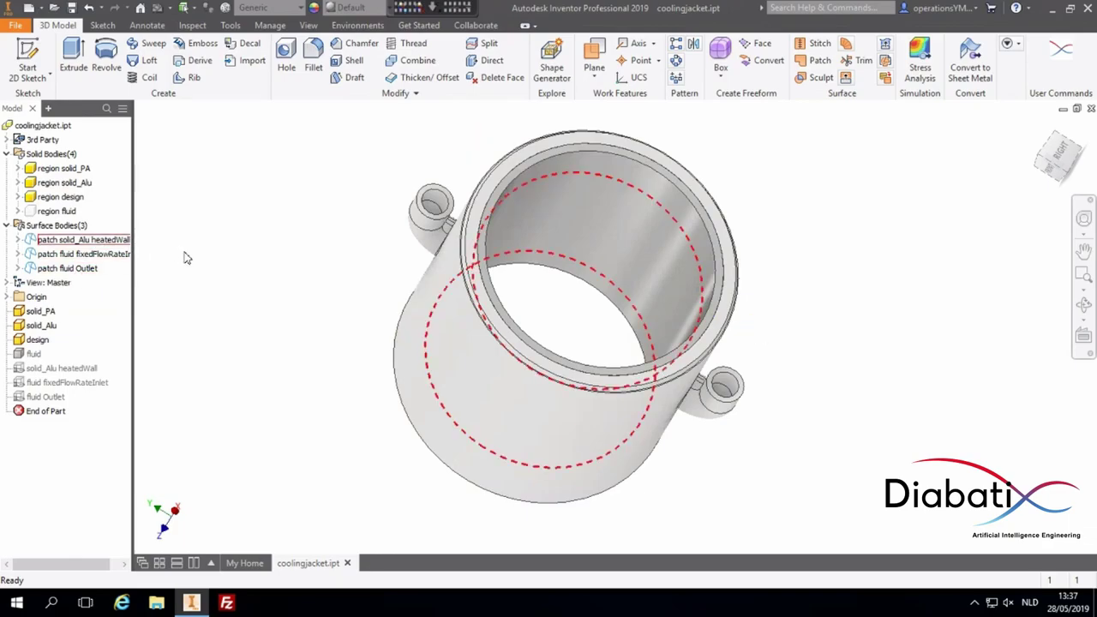
Make the heatedWall and fixedFlowRateInlet patches visible.
left_click(105, 241)
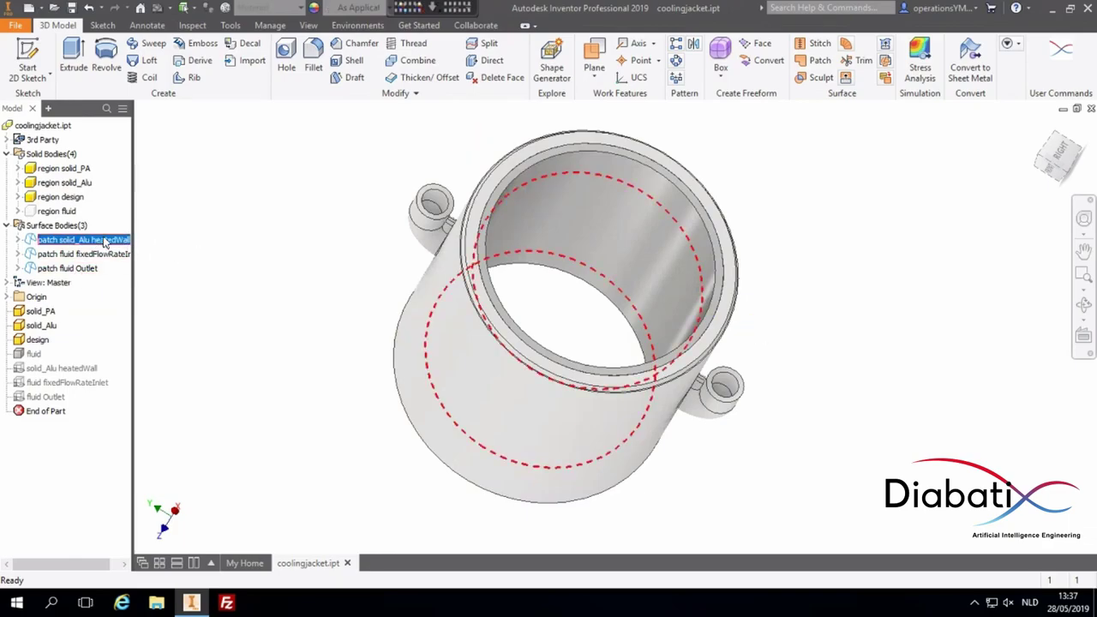
right_click(105, 243)
left_click(134, 312)
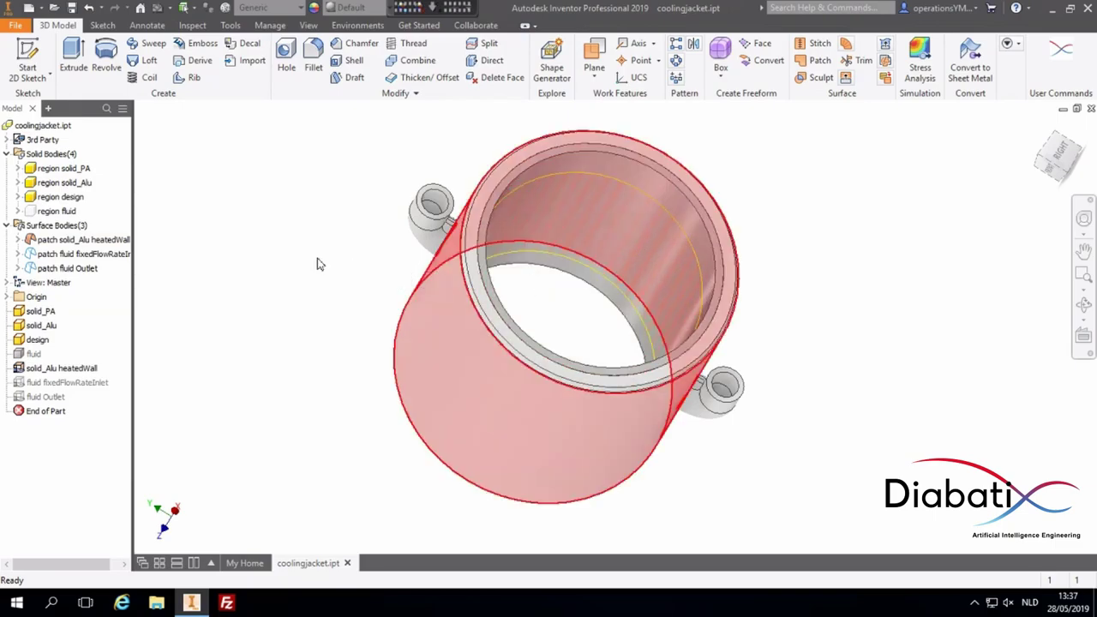
left_click(291, 251)
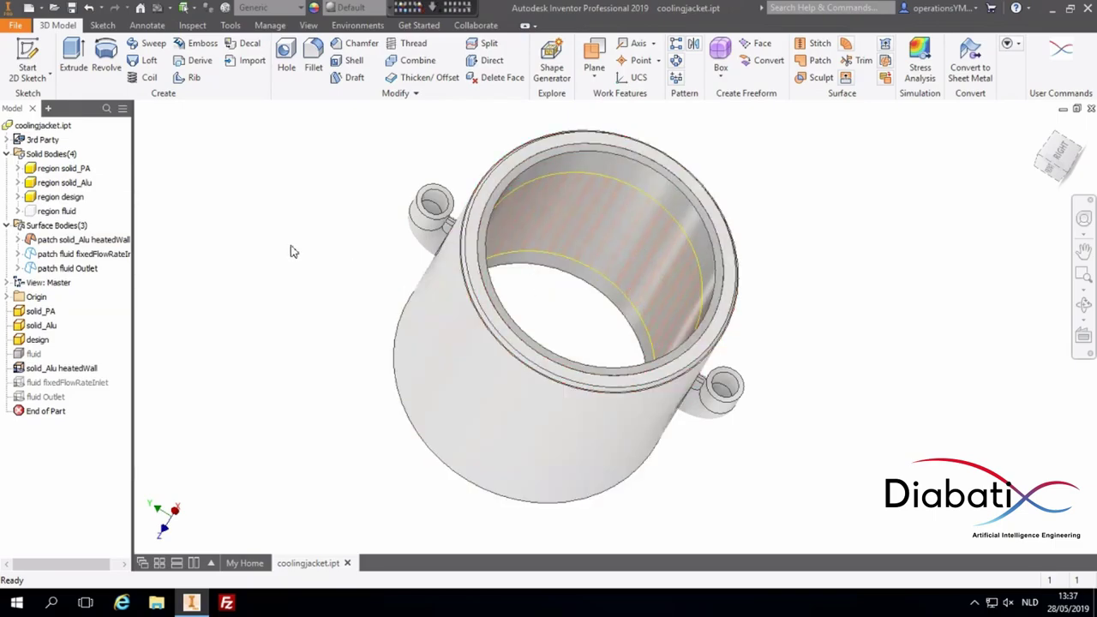
right_click(111, 254)
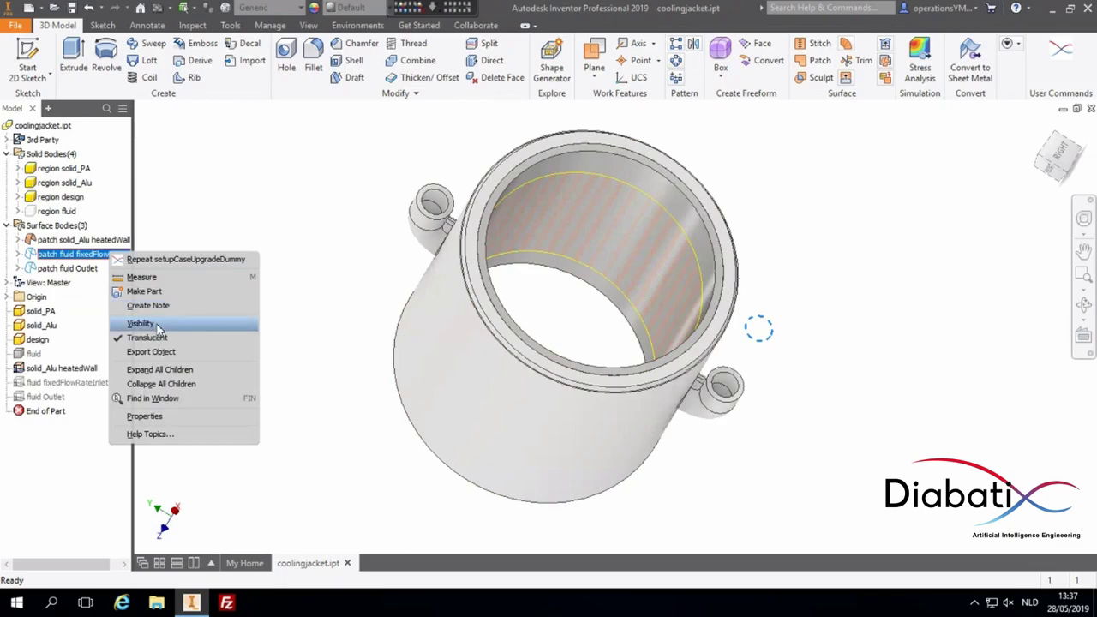
left_click(158, 325)
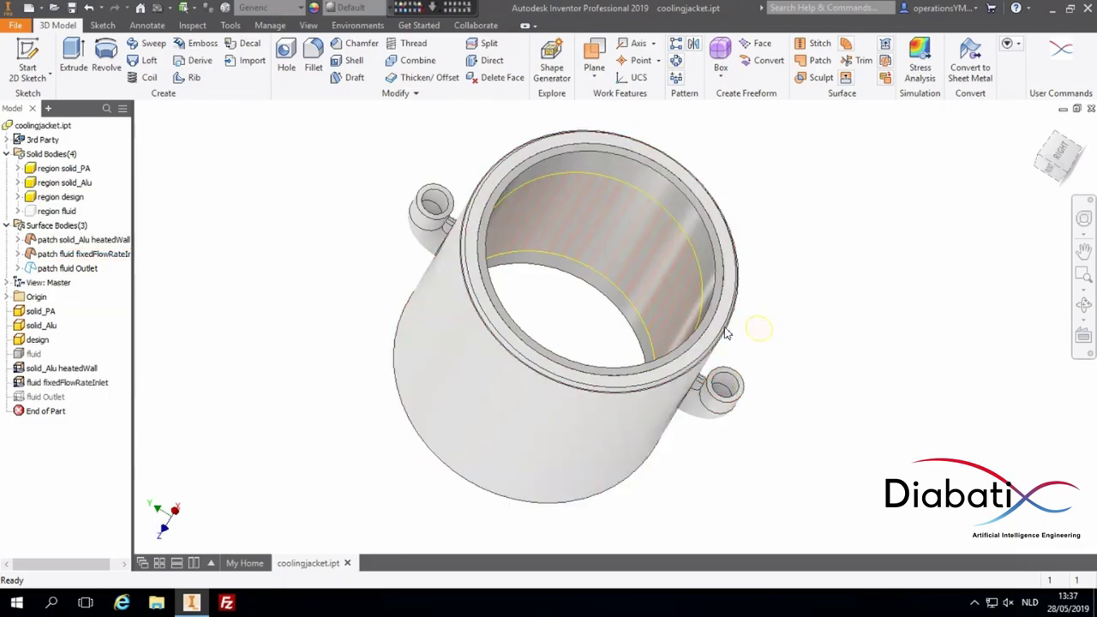
Show the Outlet patch and the fluid region, then launch the Poseidon case setup.
right_click(67, 267)
left_click(146, 338)
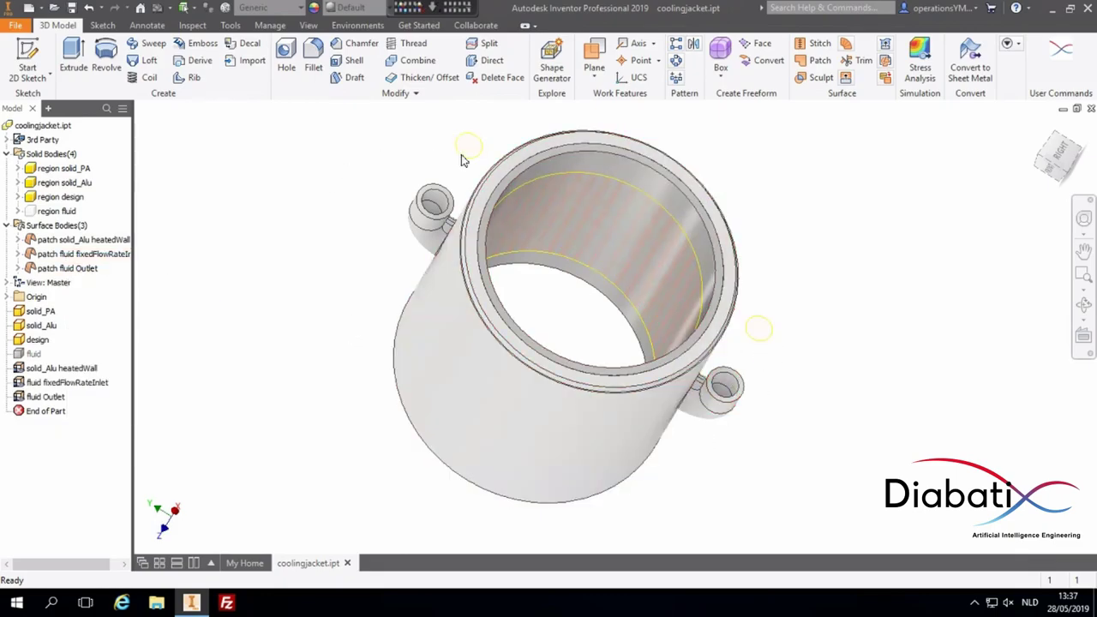
right_click(57, 211)
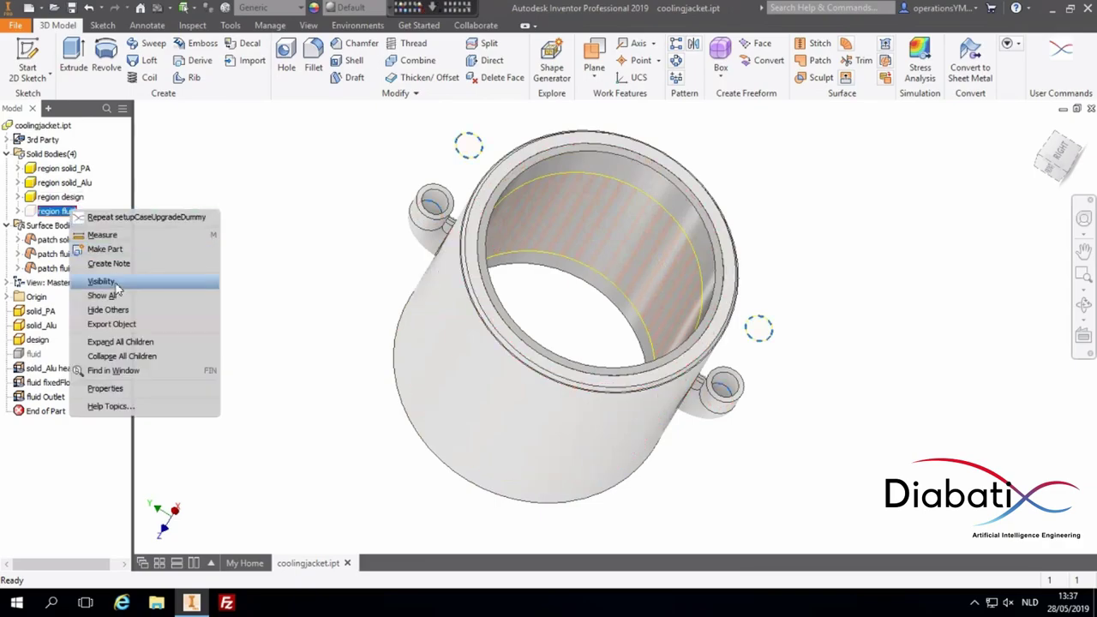
left_click(116, 286)
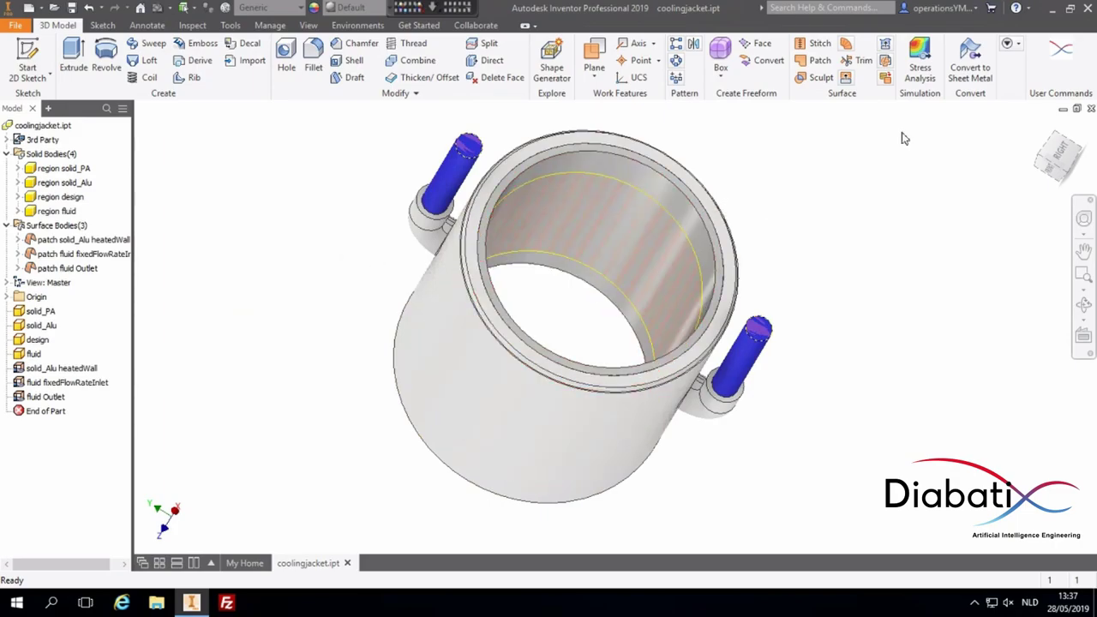
left_click(1061, 55)
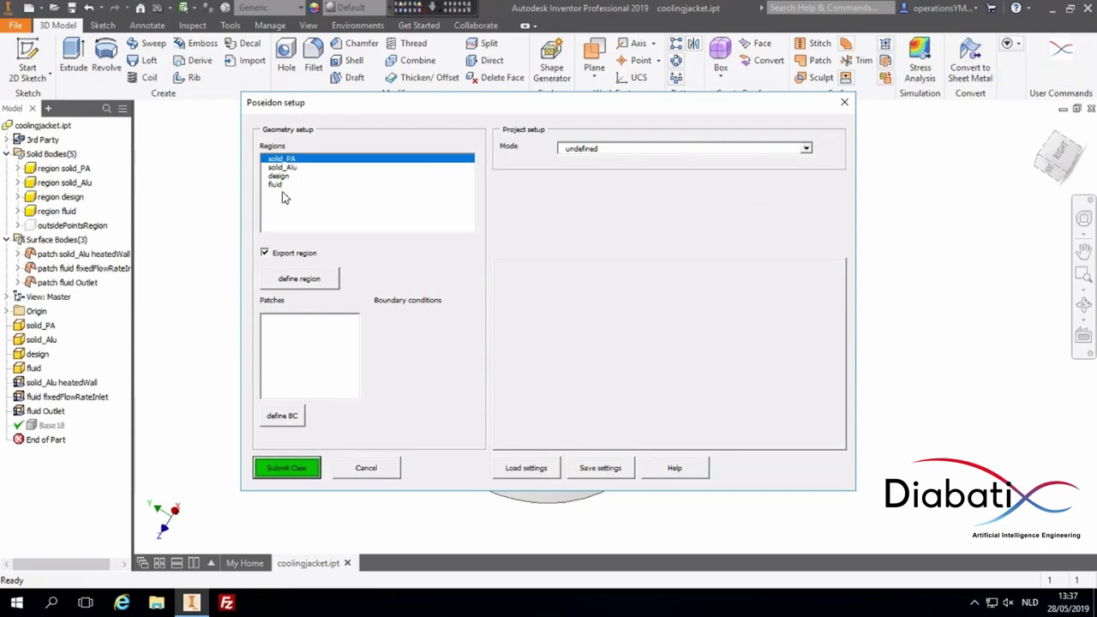
Review each region's patches in the Regions list, then open solid_PA's region definition.
left_click(285, 168)
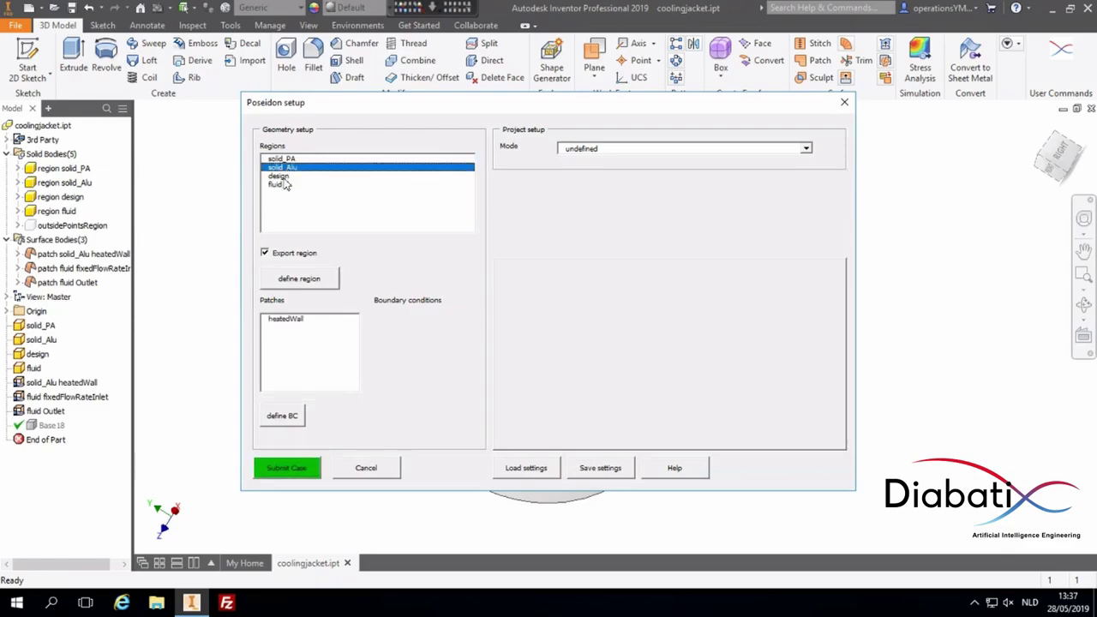
left_click(279, 176)
left_click(278, 185)
left_click(289, 159)
left_click(288, 168)
left_click(280, 186)
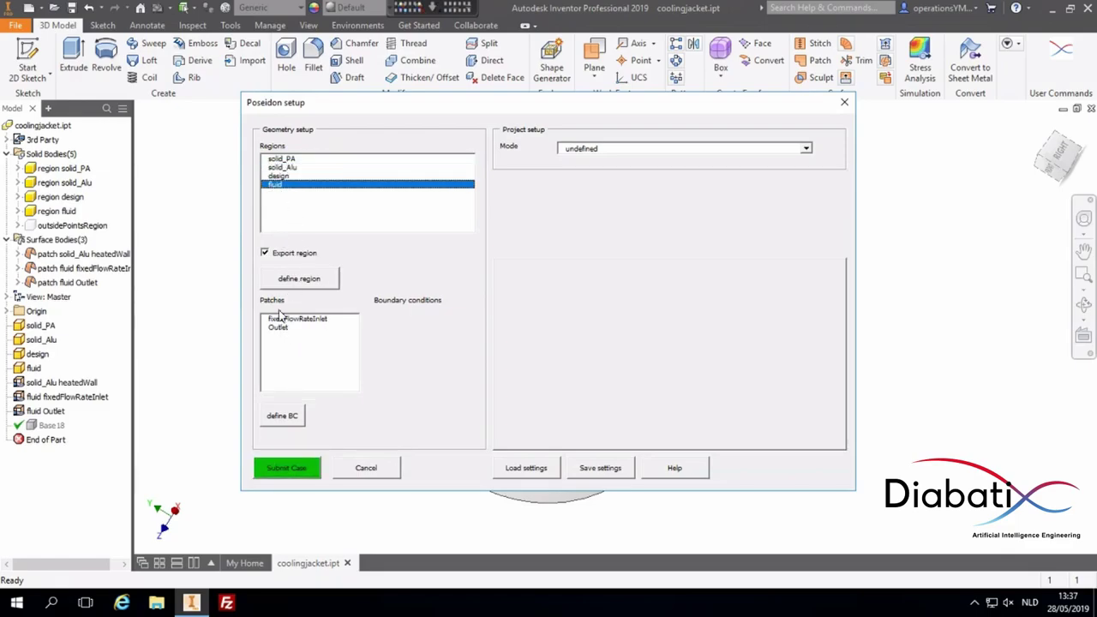
left_click(287, 159)
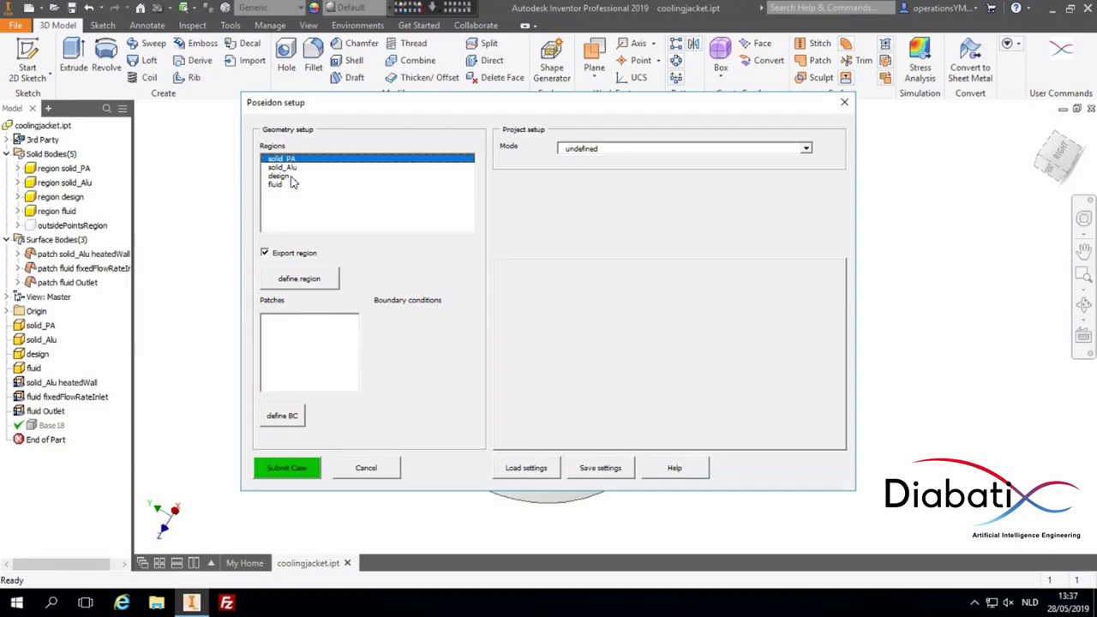
left_click(298, 280)
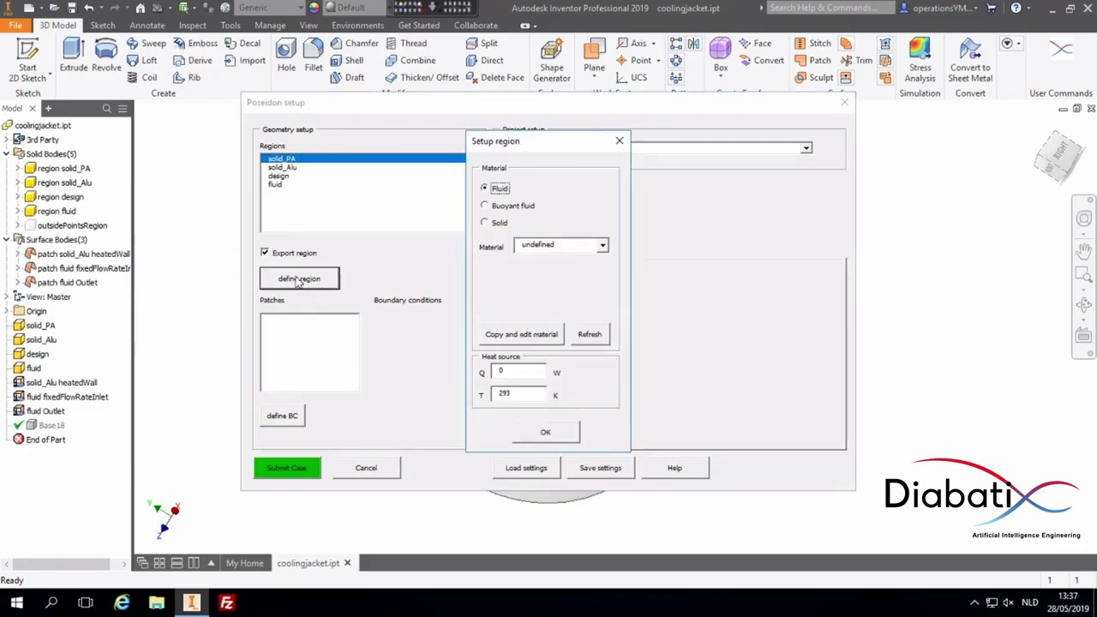
Set the solid_PA region to Solid type with PA12 material.
left_click(486, 224)
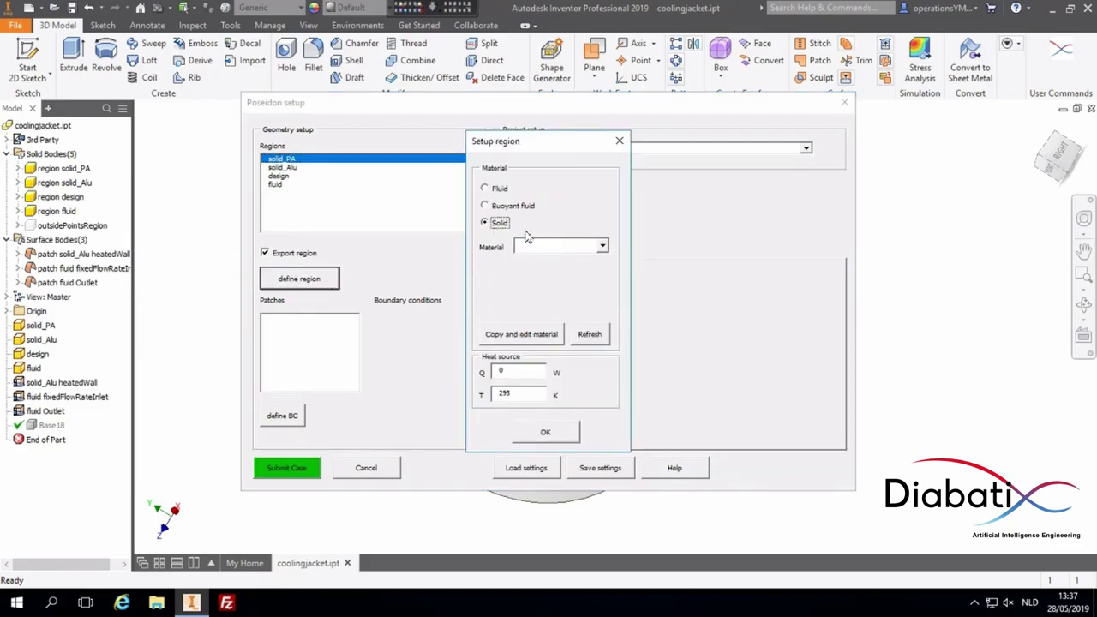
left_click(603, 247)
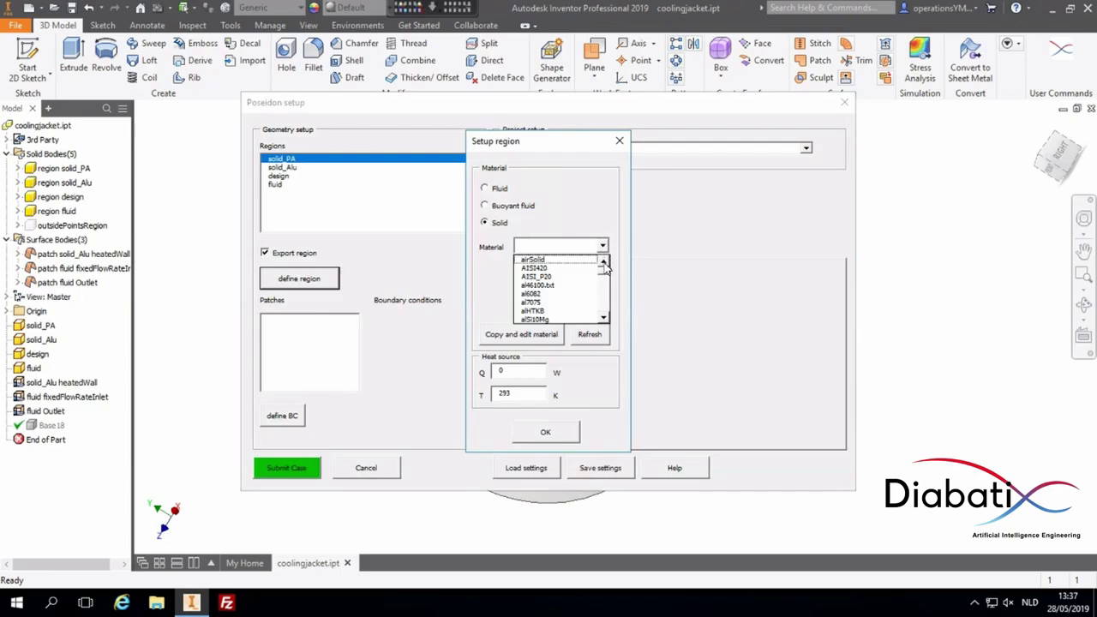
left_click_drag(607, 274, 606, 300)
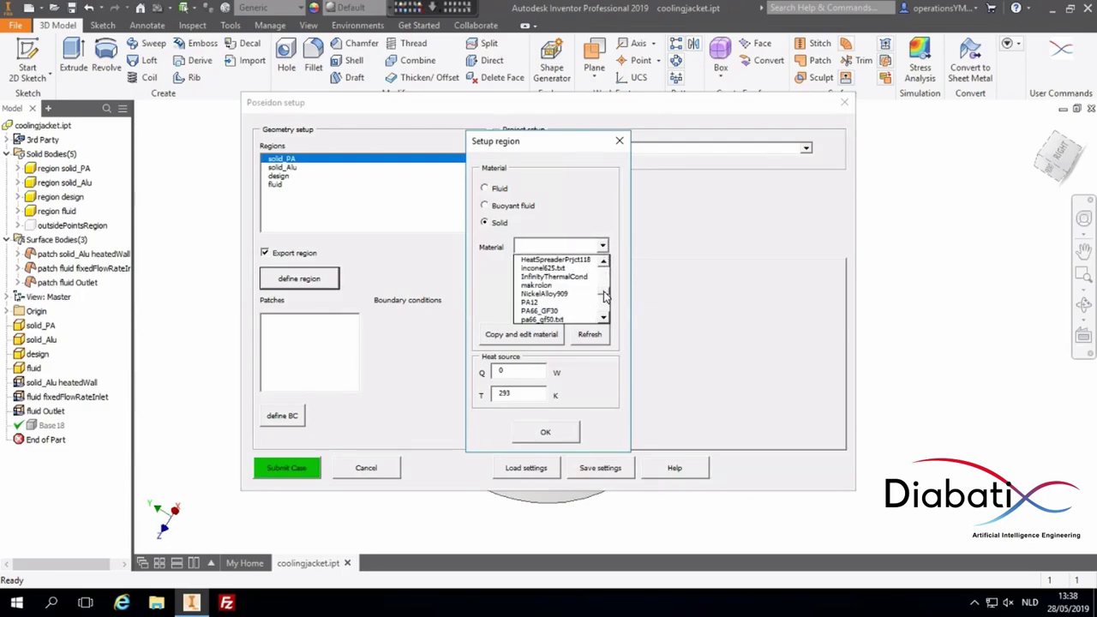
left_click(538, 303)
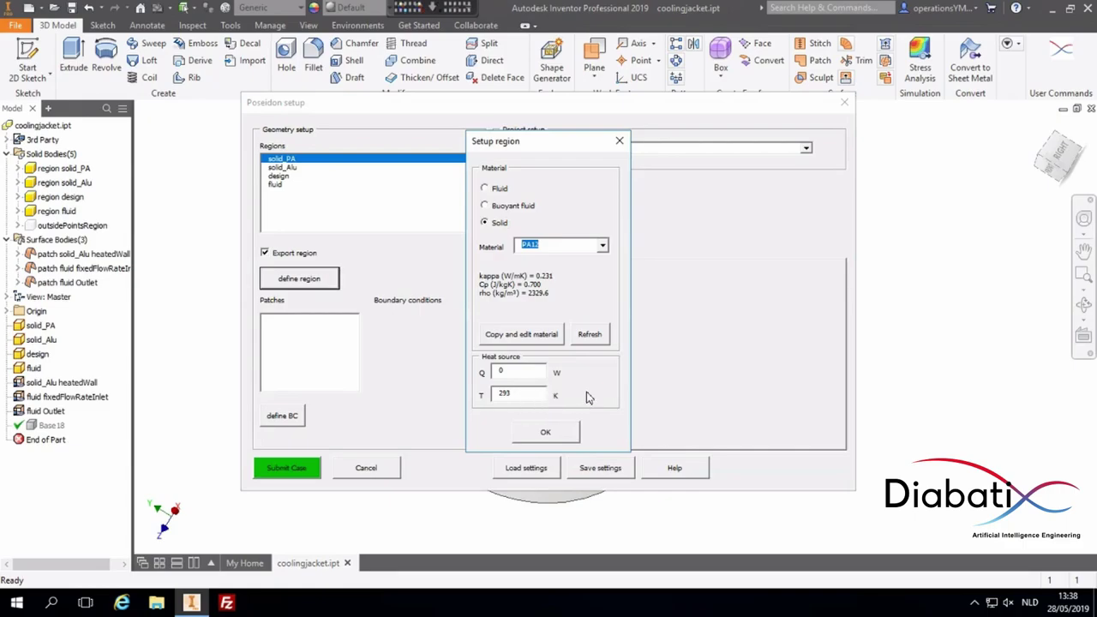
left_click(565, 435)
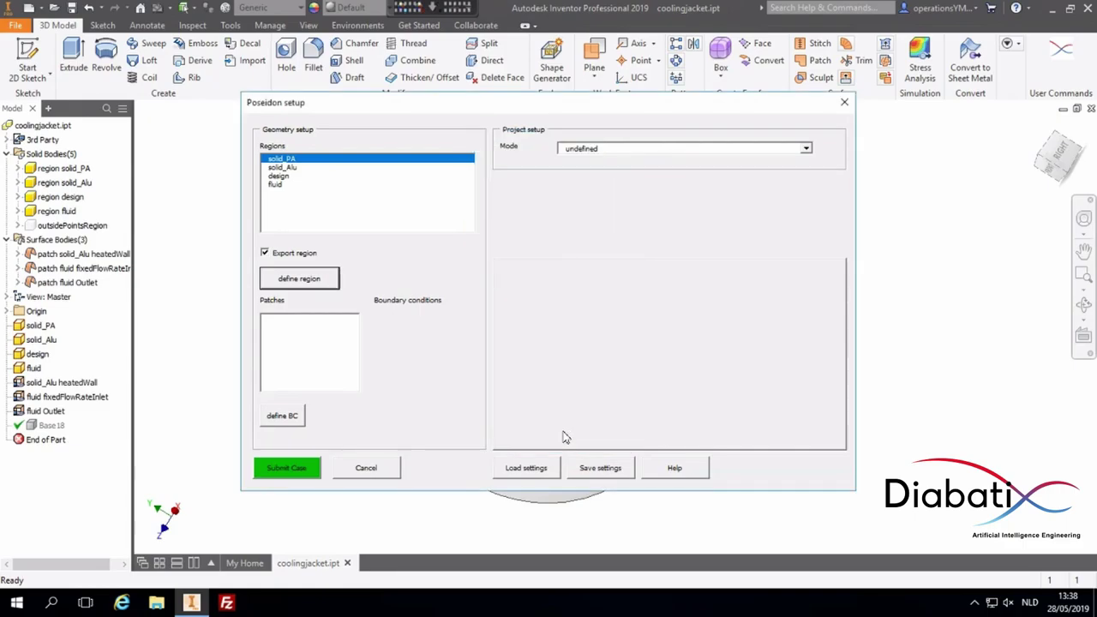
Define the solid_Alu region as a solid made of al7075.
left_click(289, 168)
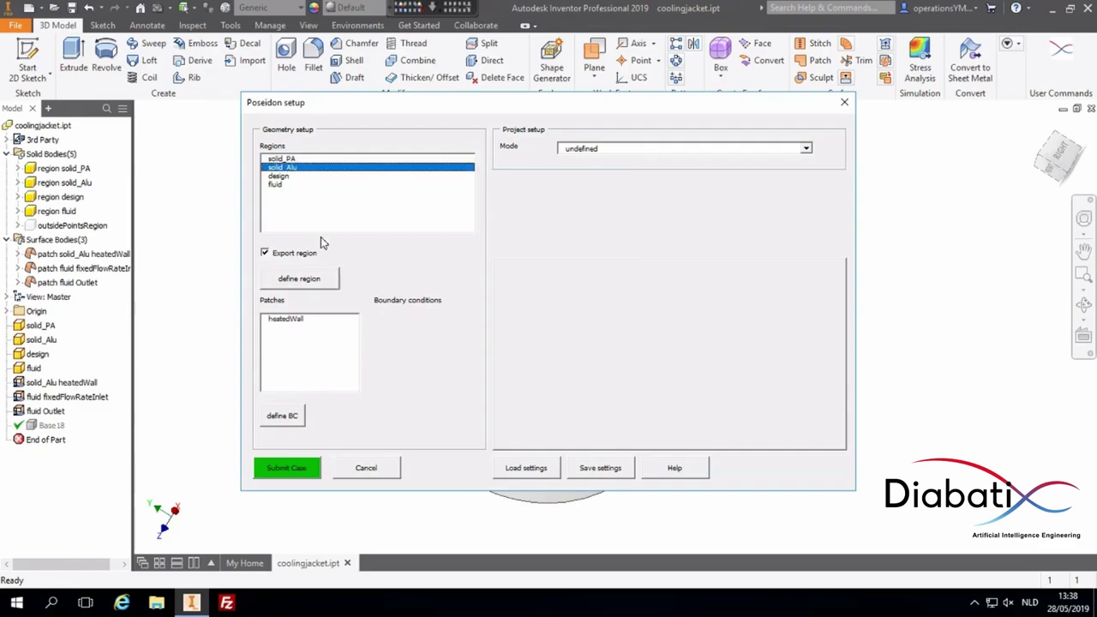
left_click(321, 281)
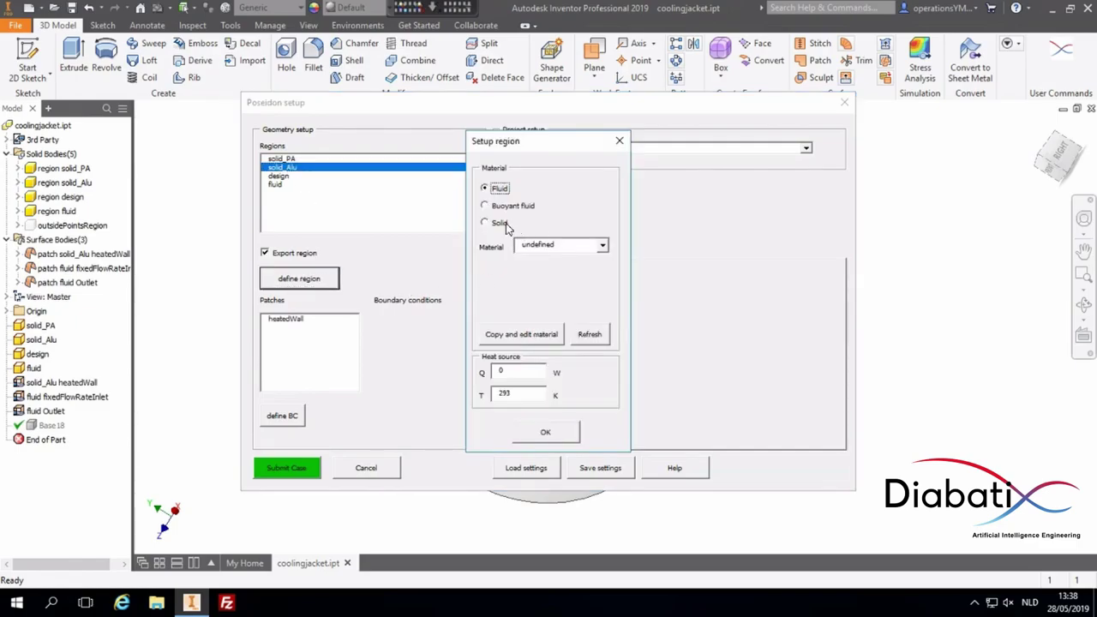
left_click(497, 223)
left_click(602, 247)
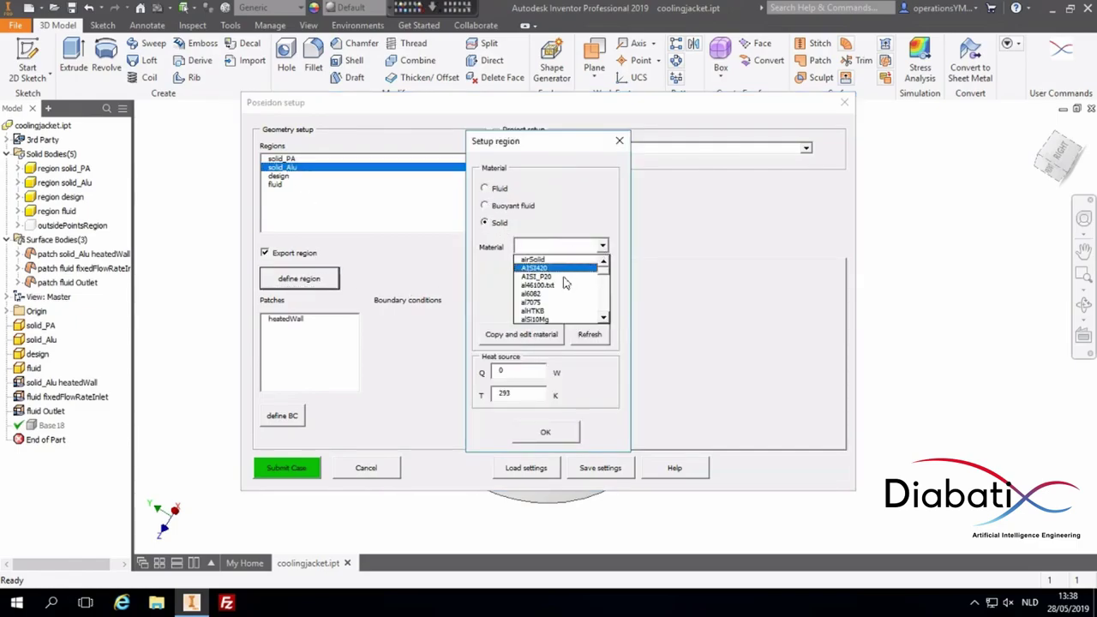
left_click(552, 305)
left_click(545, 432)
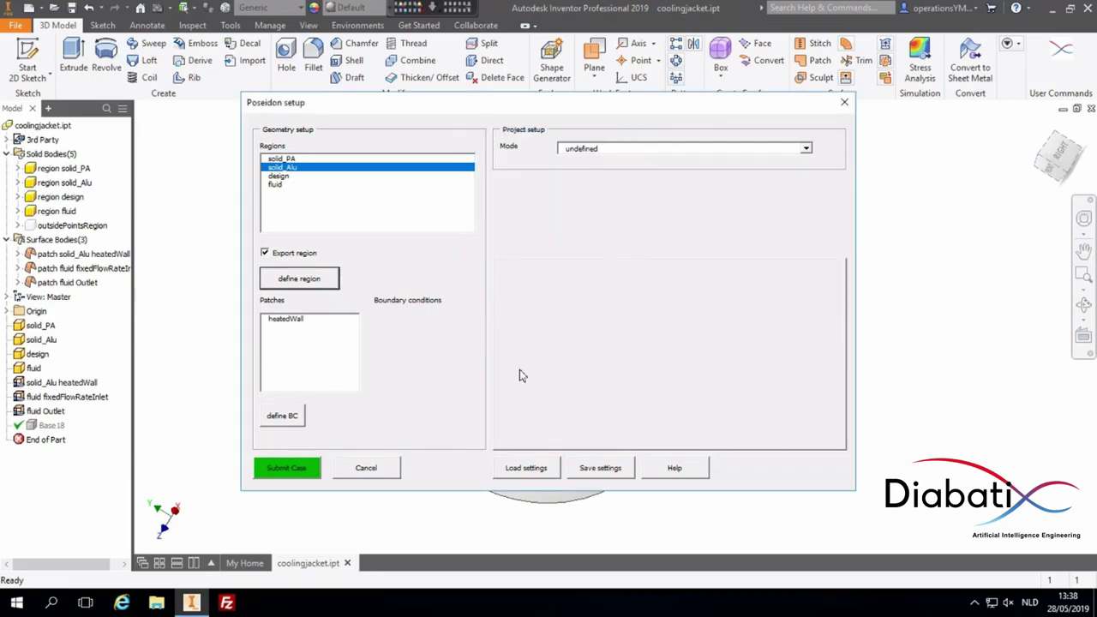
Set the fluid region's material to water.
left_click(274, 185)
left_click(330, 275)
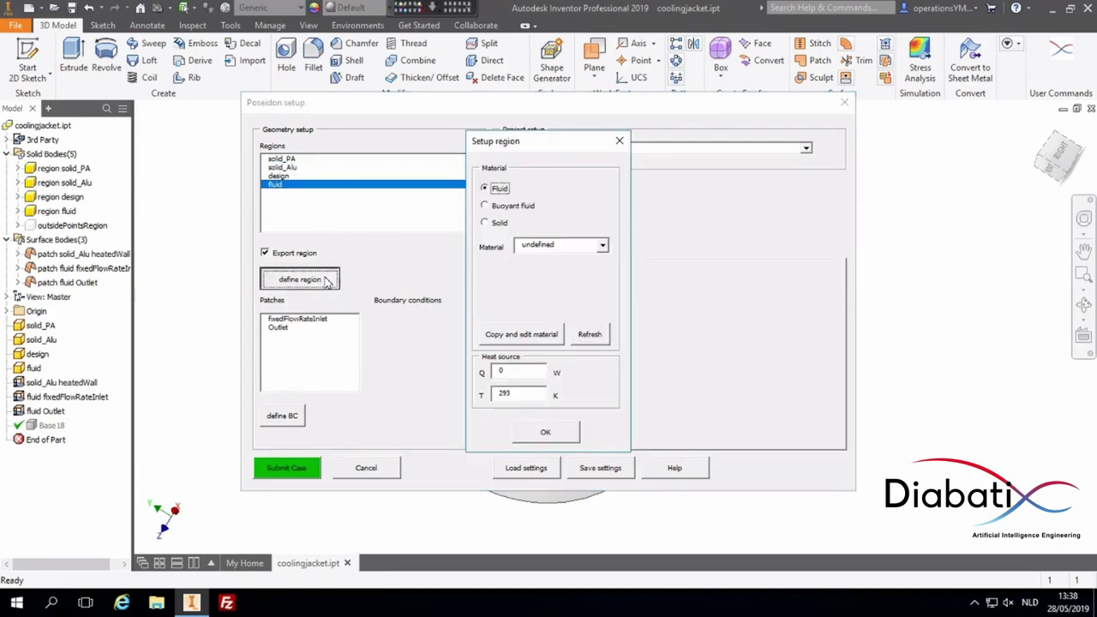
left_click(602, 246)
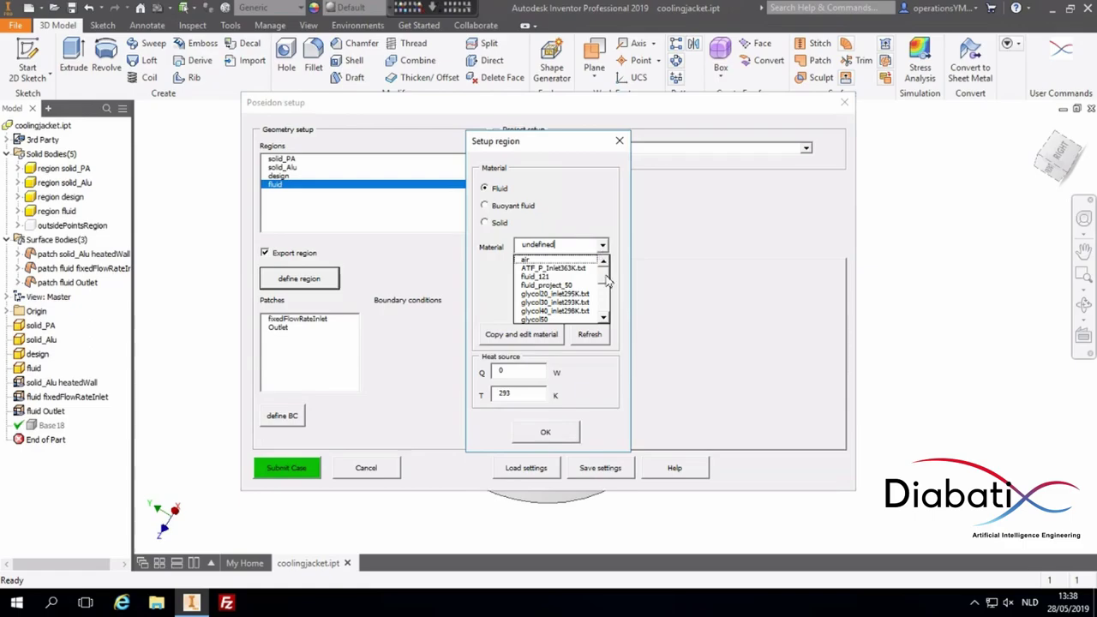
scroll(574, 300, "down", 3)
left_click(582, 319)
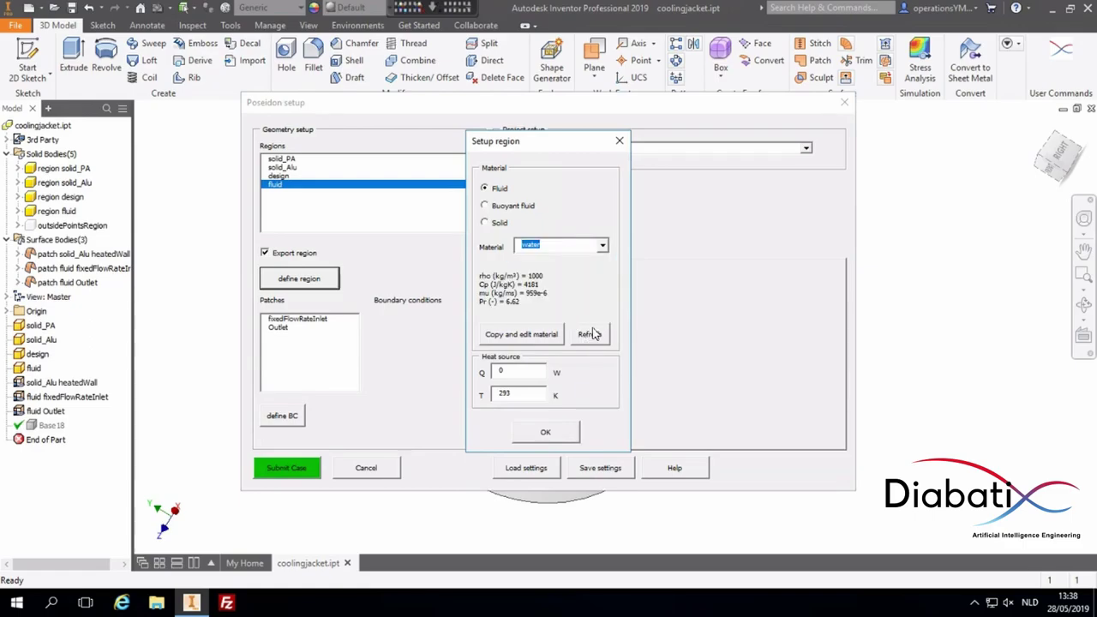
left_click(548, 433)
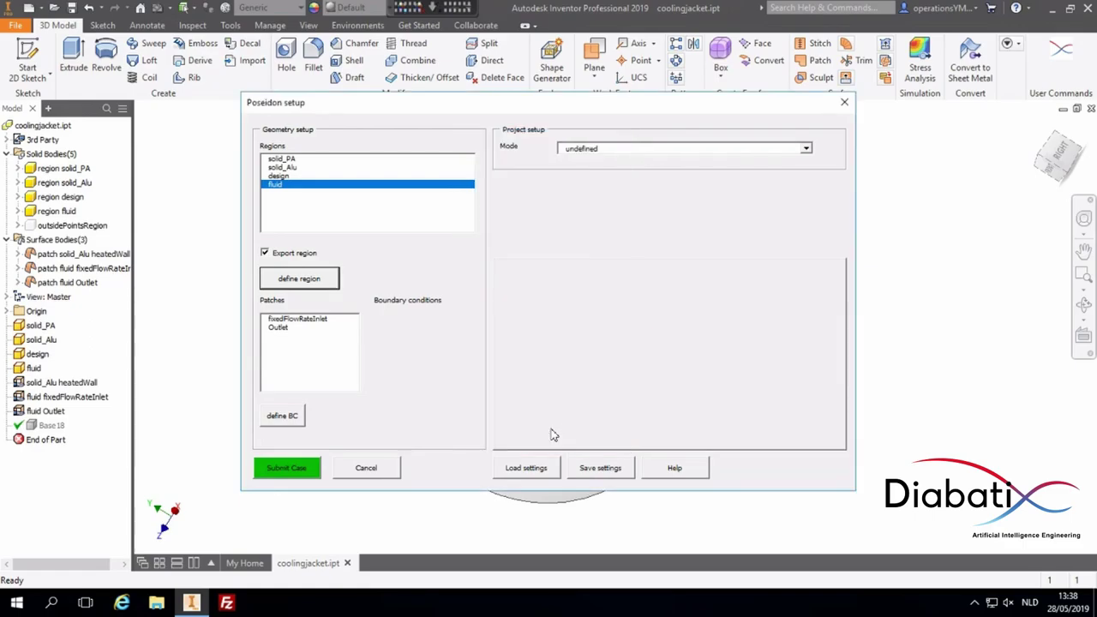
Open the design region's setup and choose PA12 as its secondary material.
left_click(282, 176)
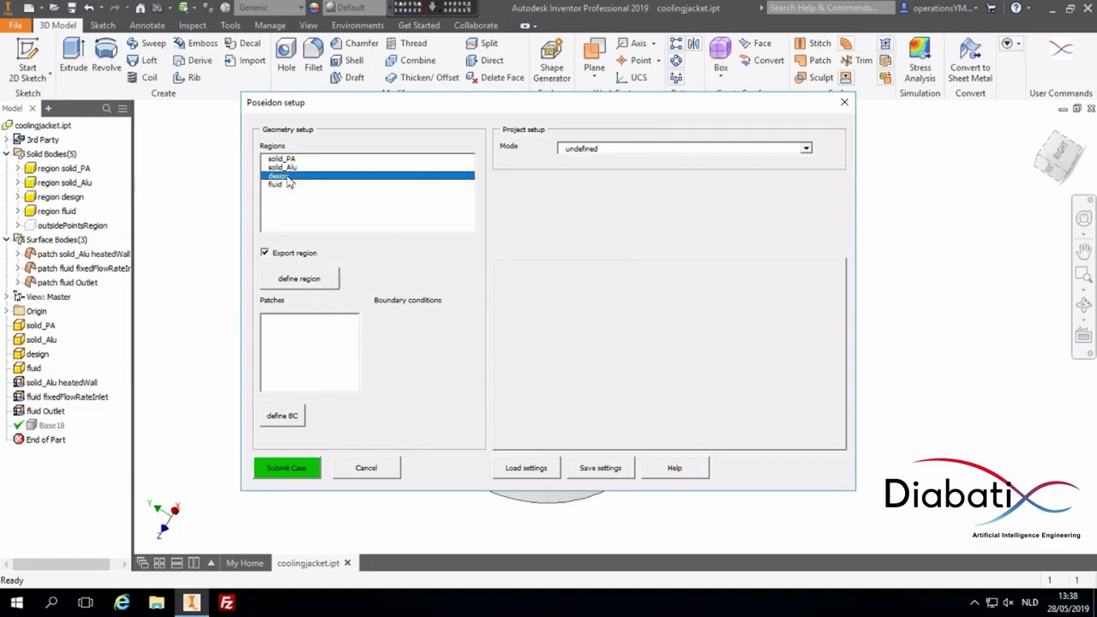
left_click(324, 278)
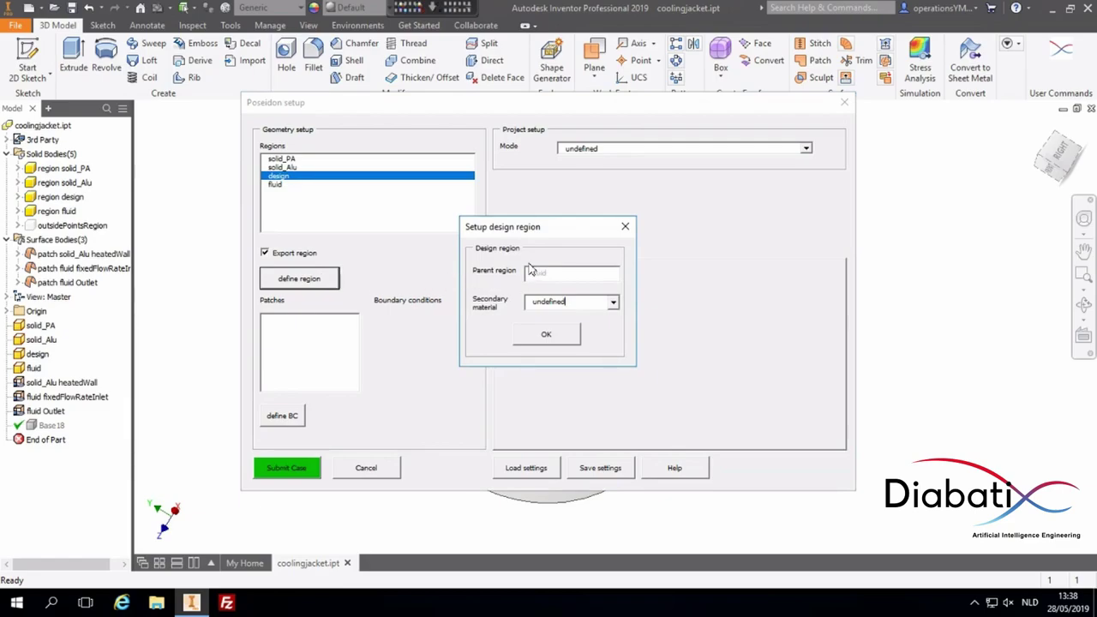
left_click(613, 304)
left_click(613, 305)
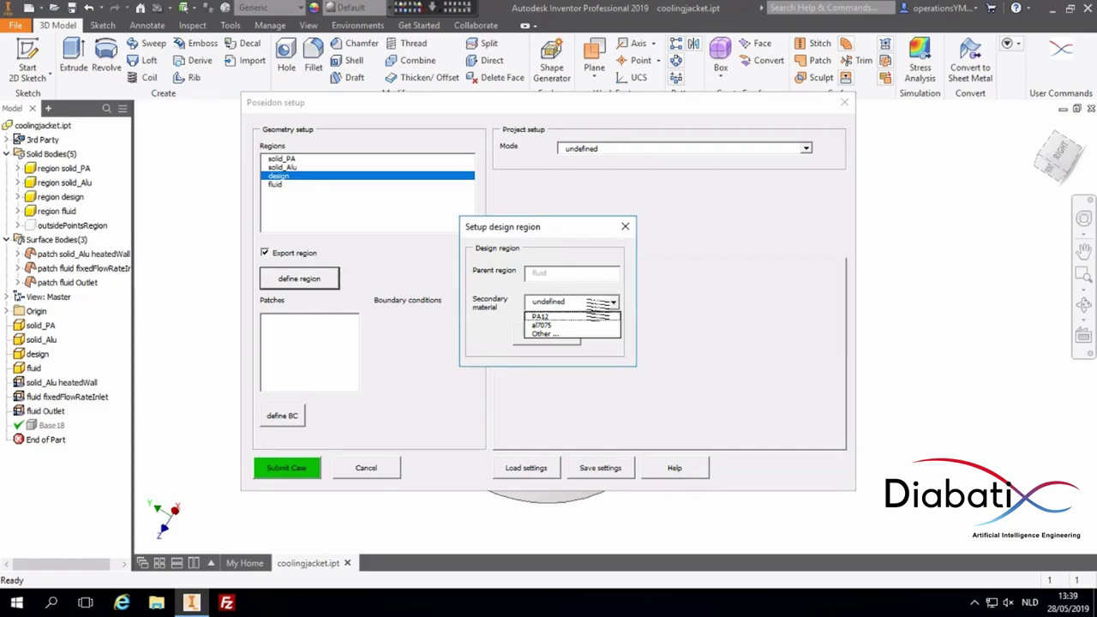
left_click(541, 318)
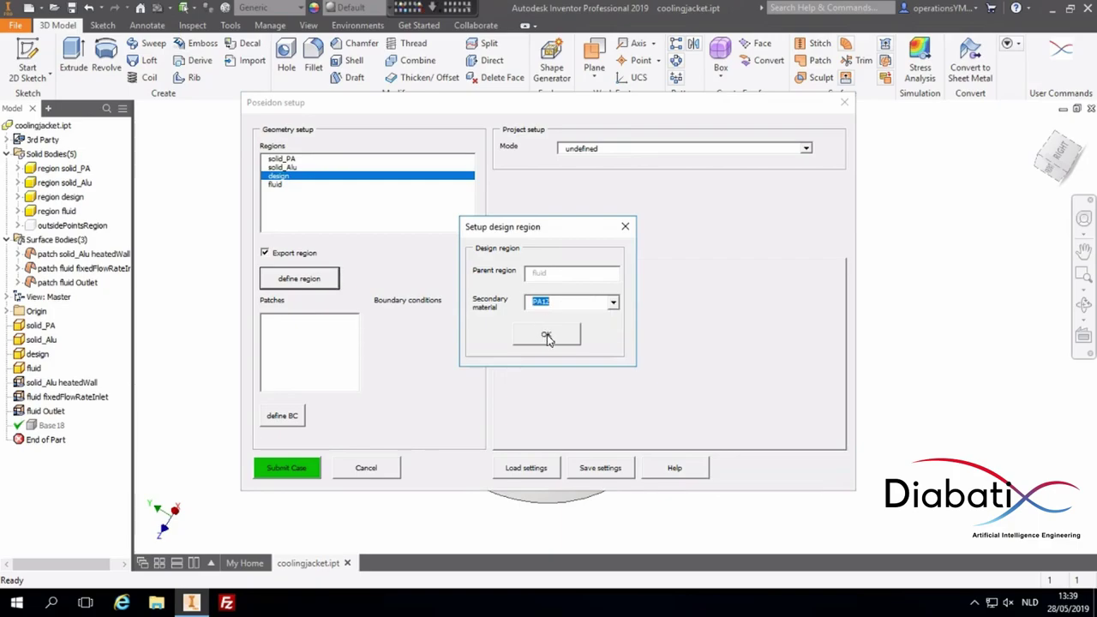
left_click(547, 334)
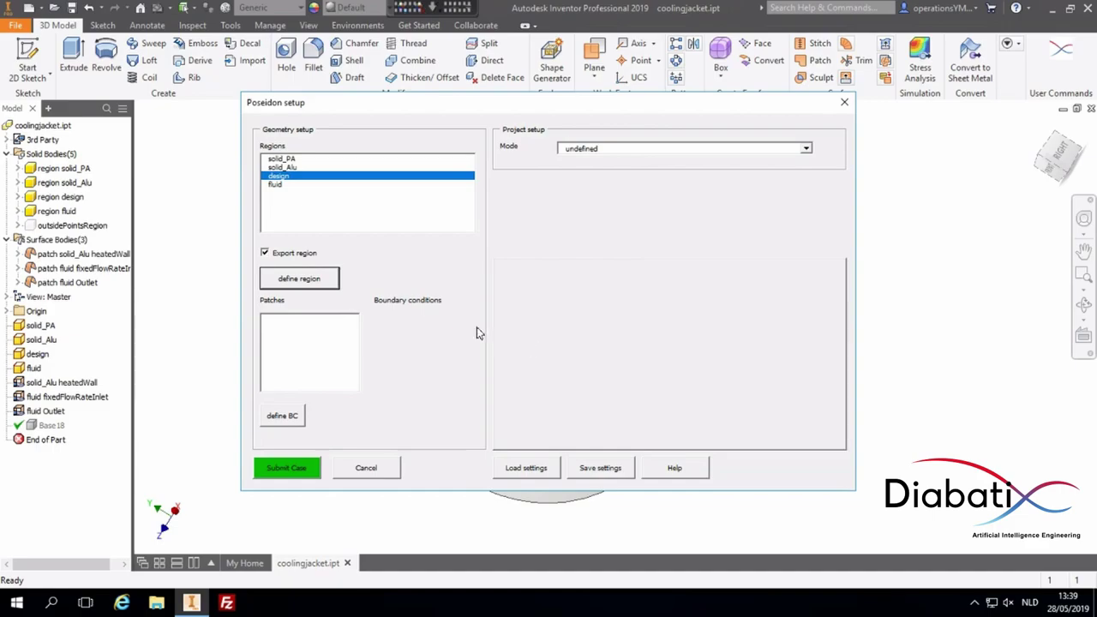
Give the heatedWall patch 555 W power and a 361.9 K limit temperature.
left_click(285, 167)
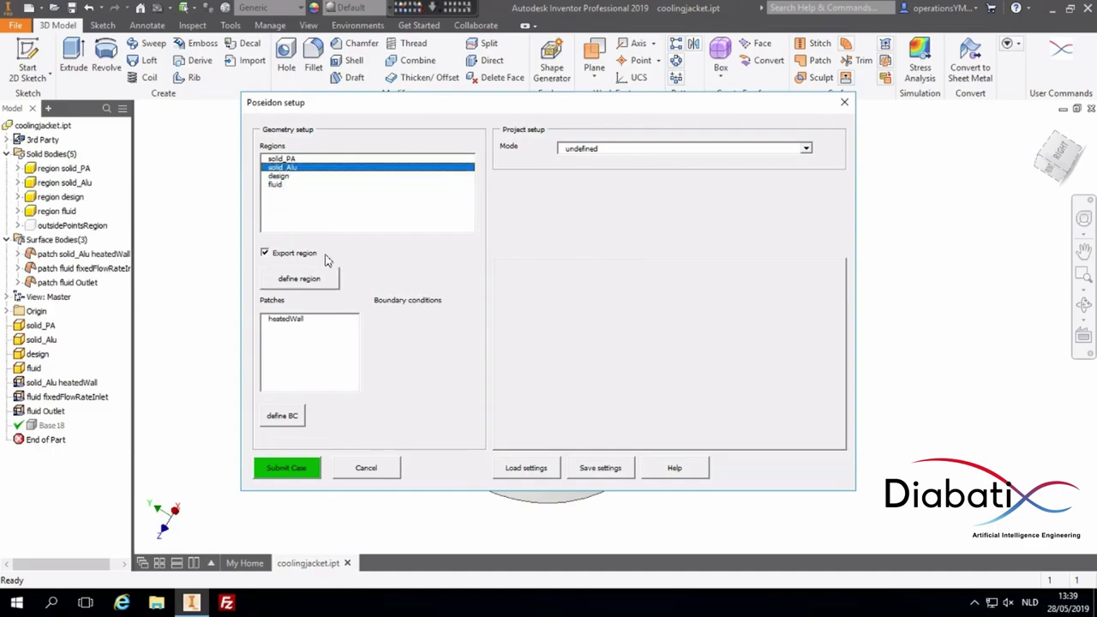
left_click(293, 321)
left_click(294, 418)
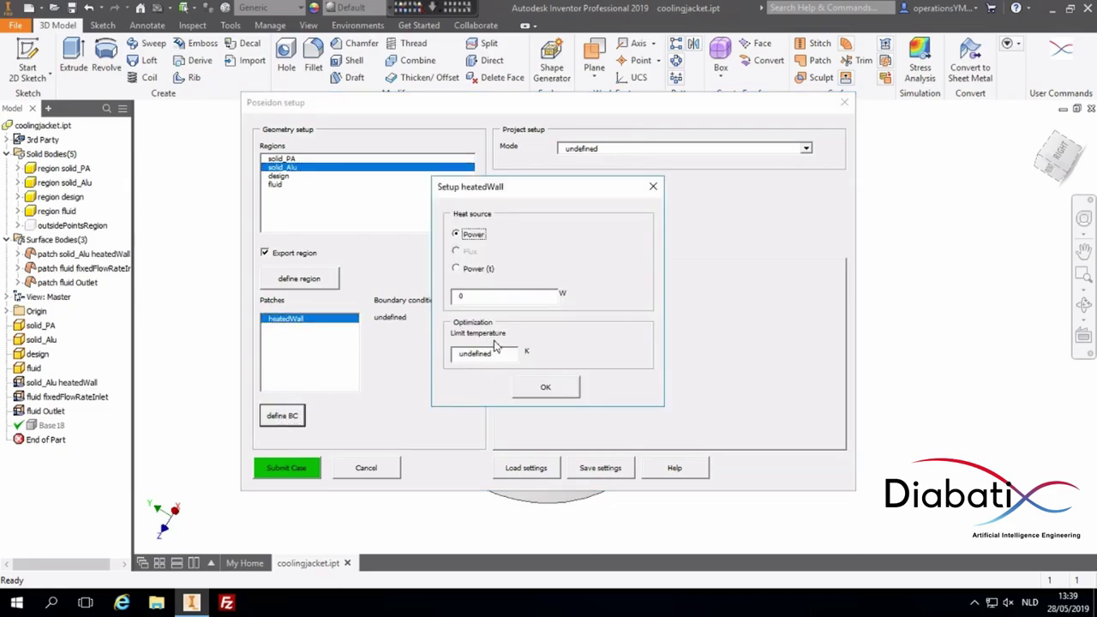
key("Tab")
type("555")
key("Tab")
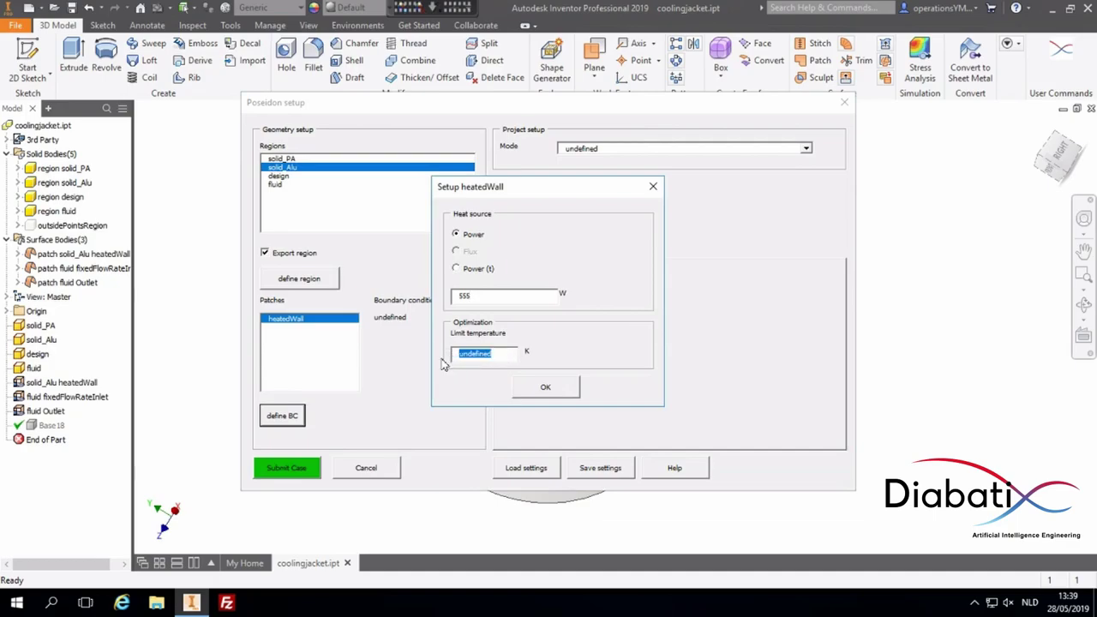
type("361.9")
left_click(543, 390)
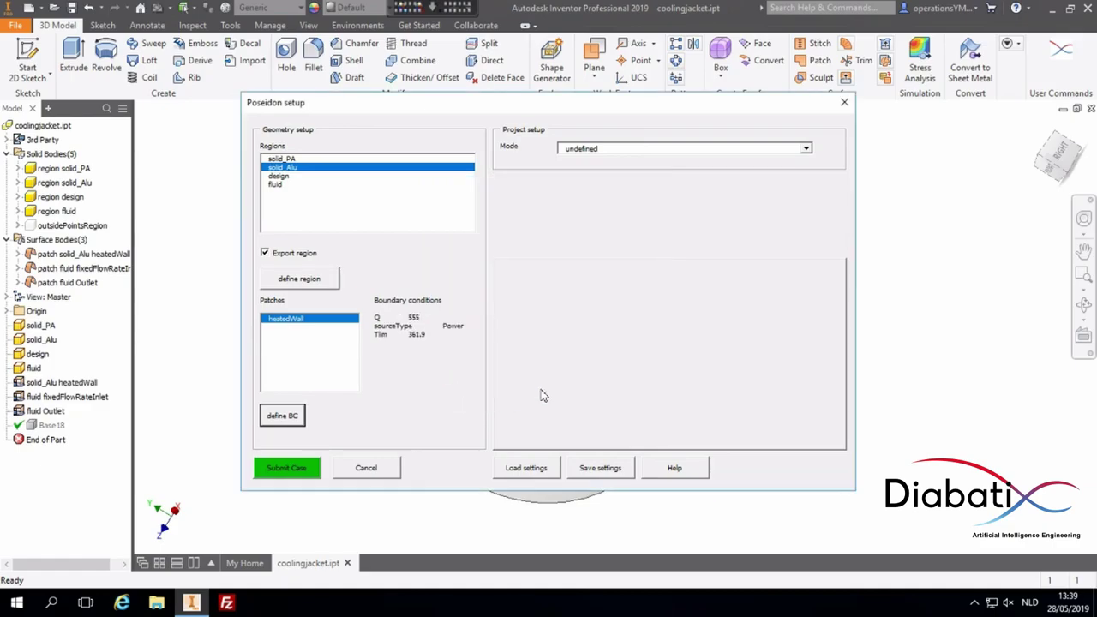
Set the fixedFlowRateInlet to 0.000067 m³/s volumetric flow, 333 K, 5000 Pa pressure limit.
left_click(276, 185)
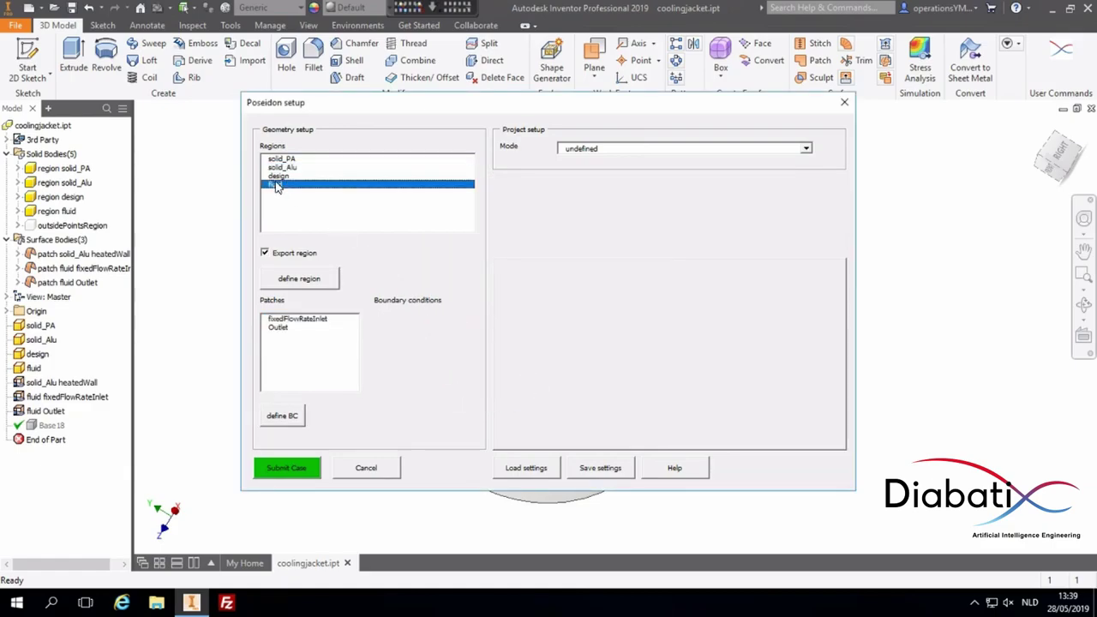
left_click(323, 319)
left_click(291, 415)
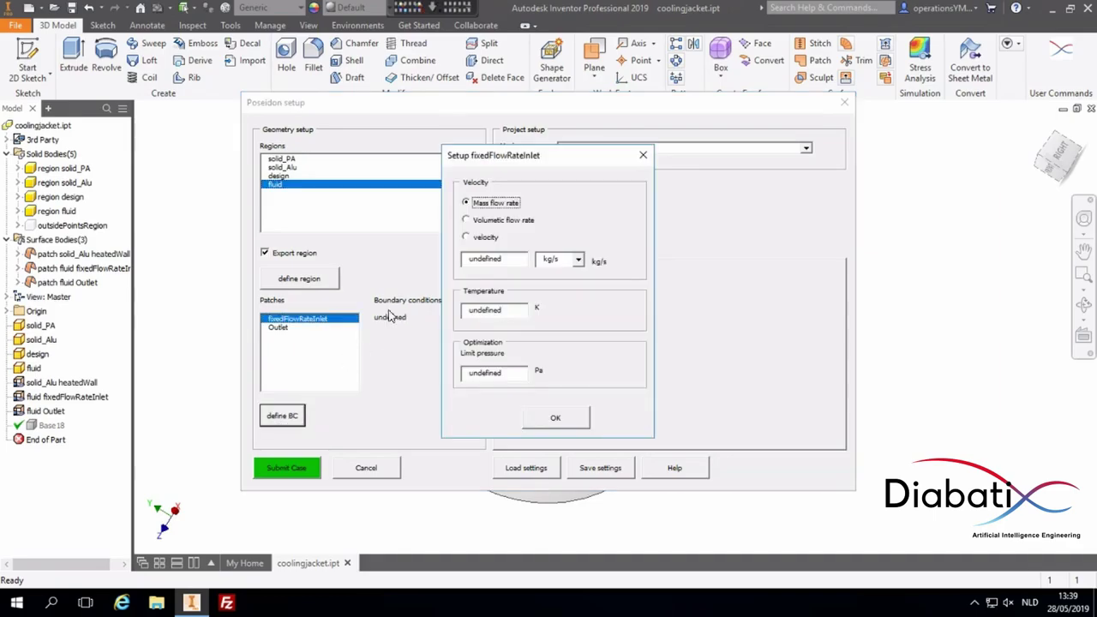
left_click(484, 223)
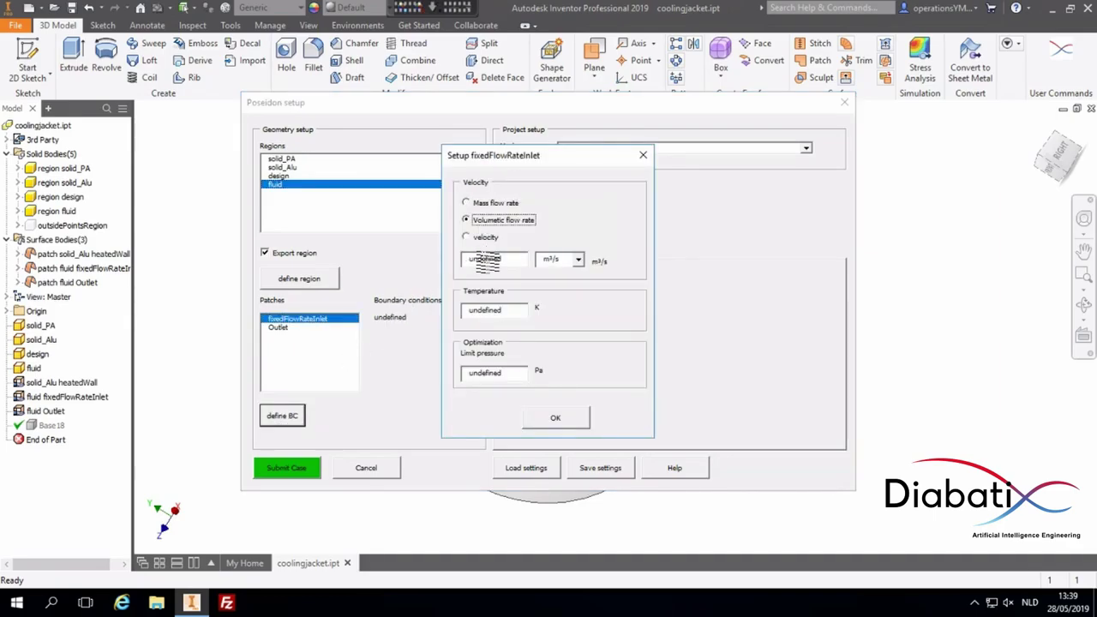
double_click(485, 260)
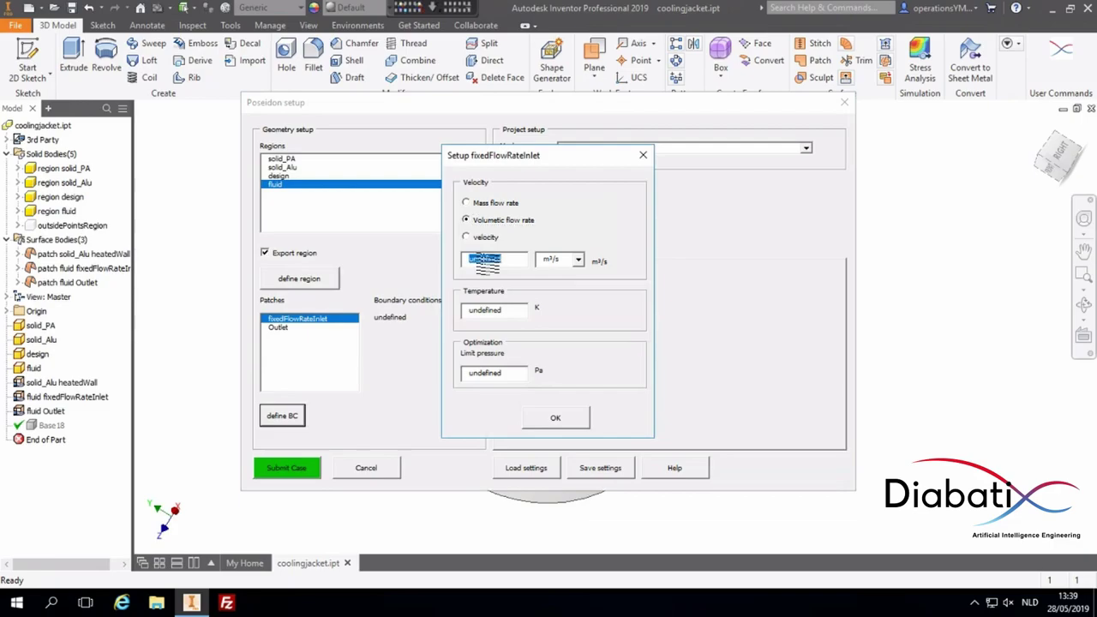
type("0.000067")
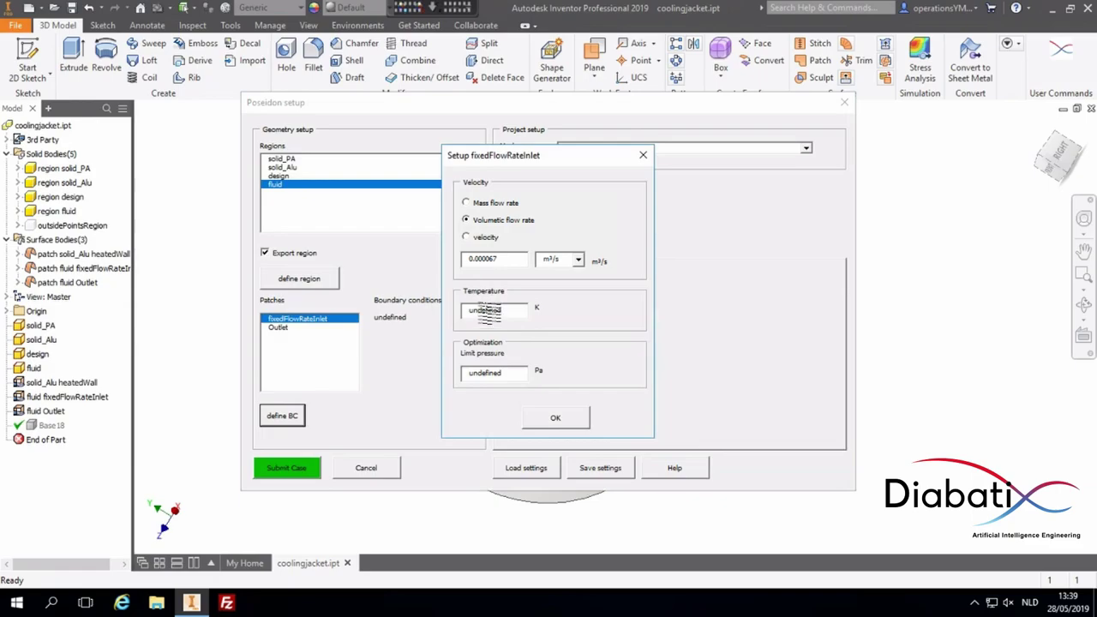
double_click(485, 310)
type("333")
double_click(491, 374)
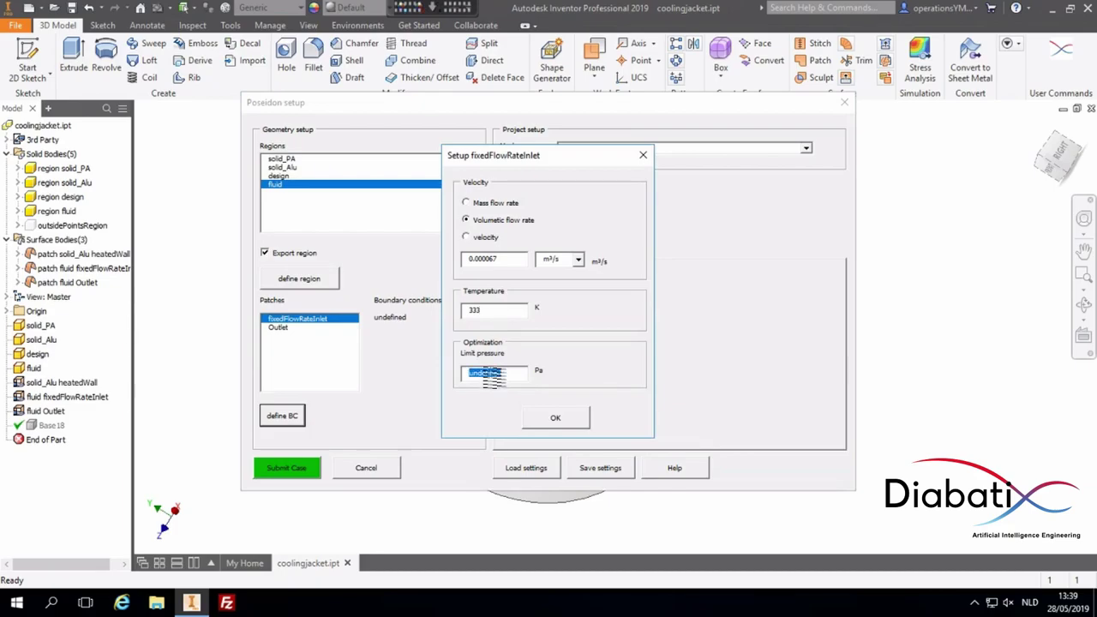
type("5000")
left_click(555, 418)
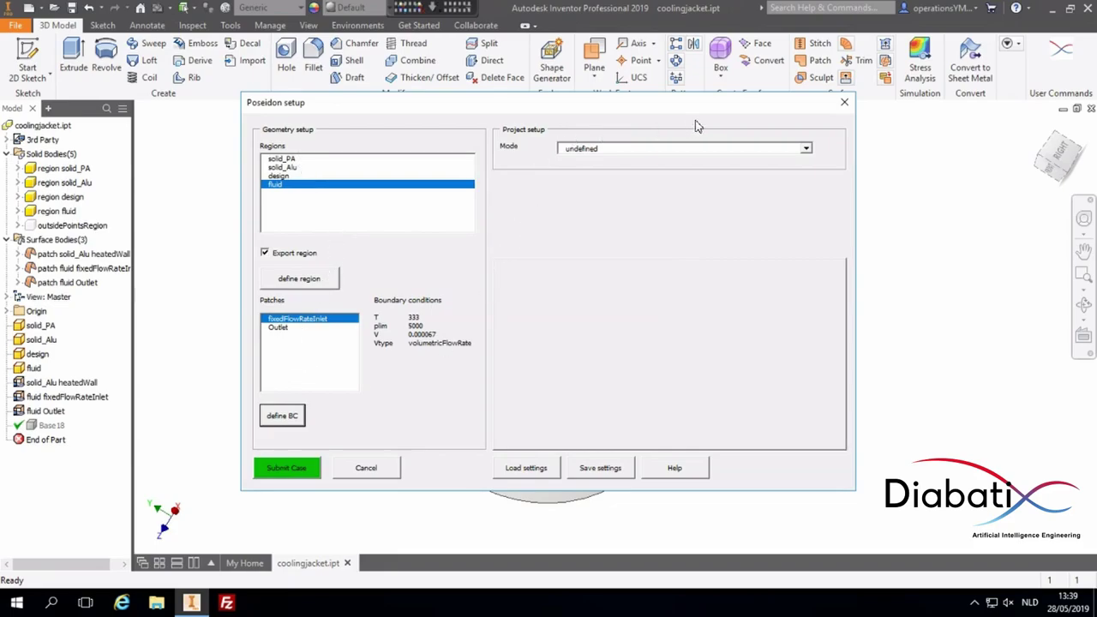
Switch to optimization mode with Temperature minimization objective and Pressure drop constraint.
left_click(806, 149)
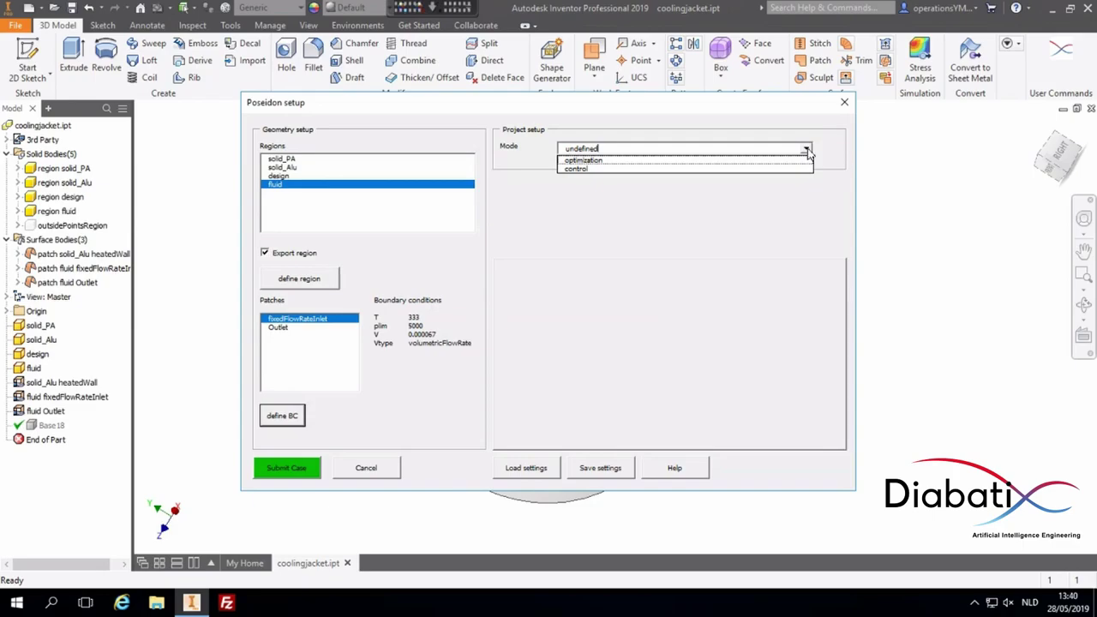
left_click(794, 162)
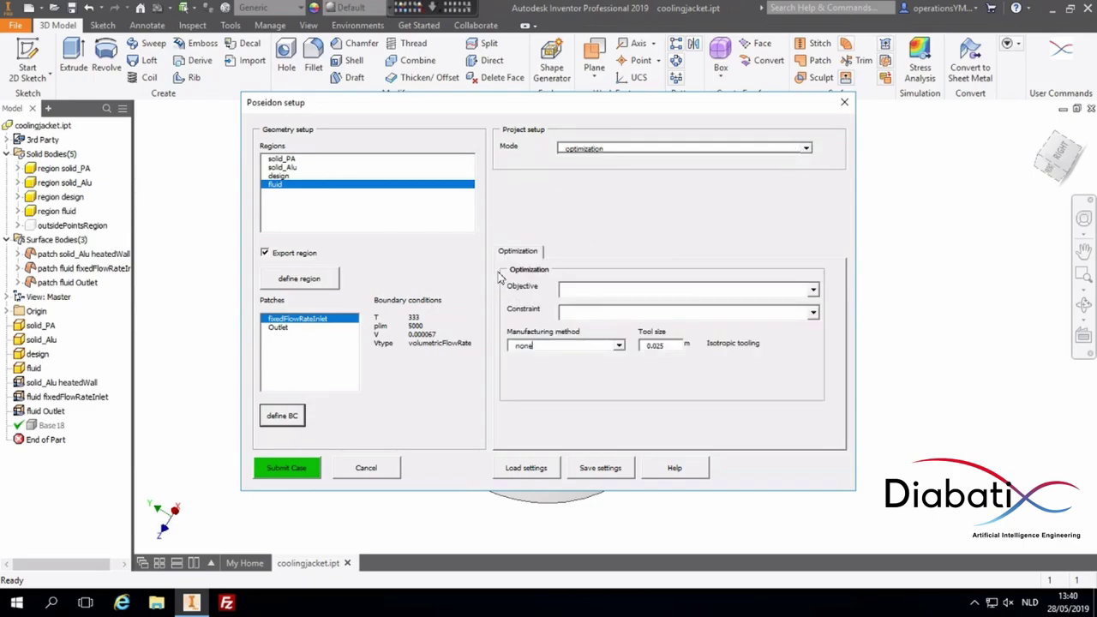
left_click(811, 291)
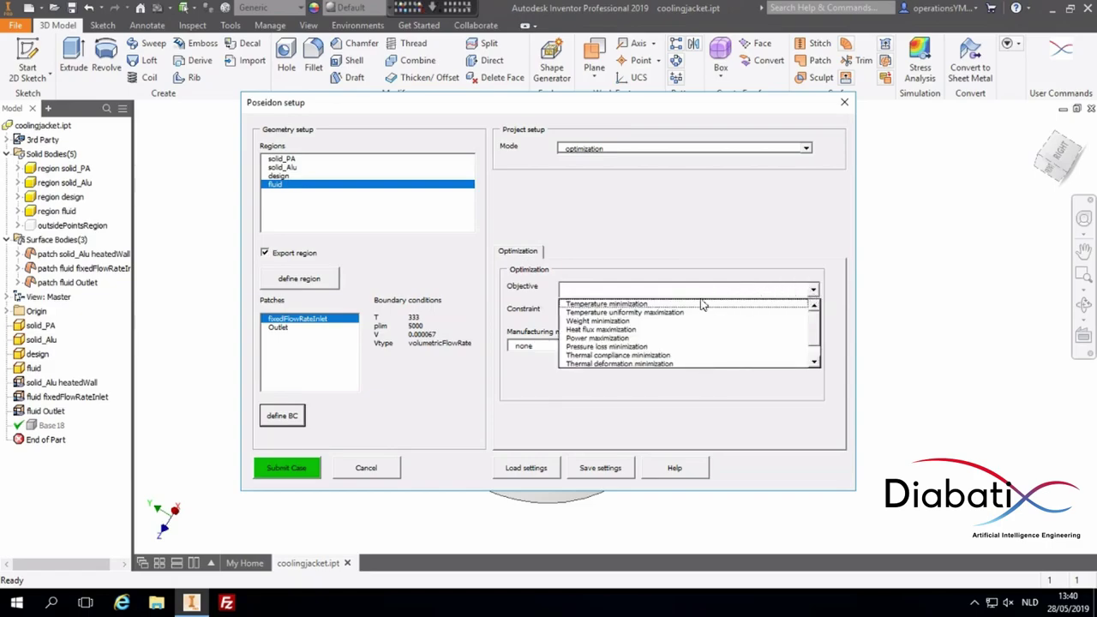
left_click(638, 303)
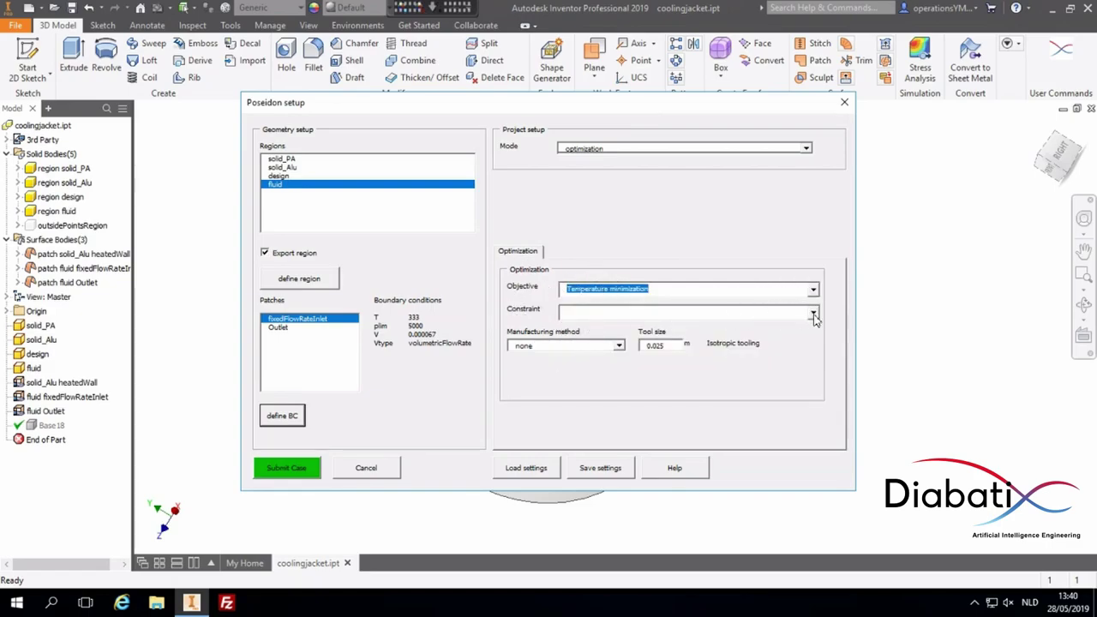
left_click(812, 313)
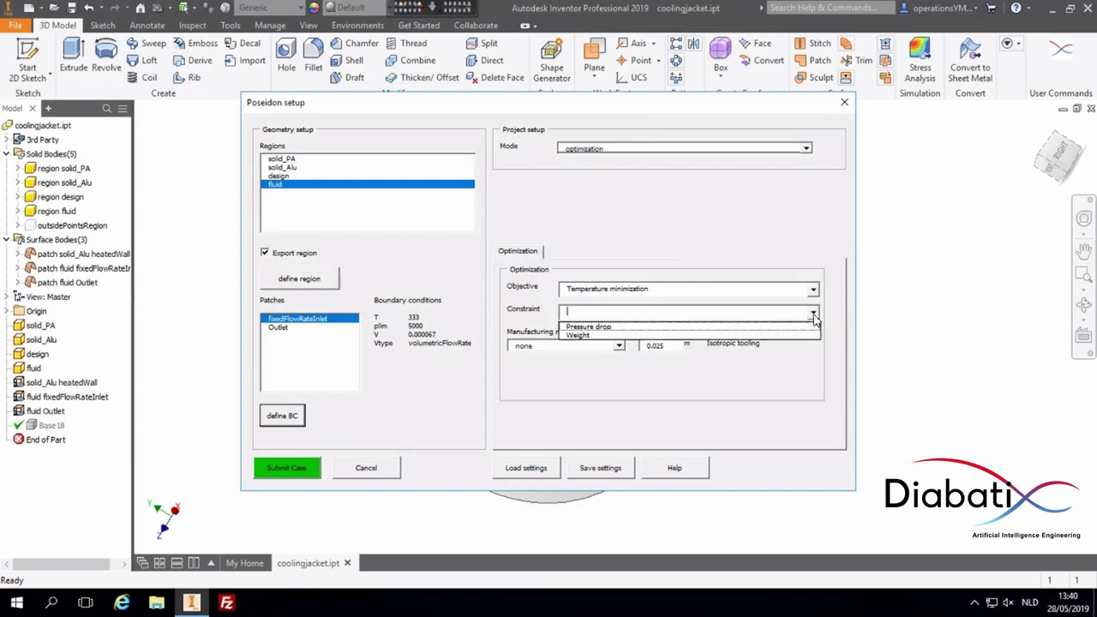
left_click(604, 327)
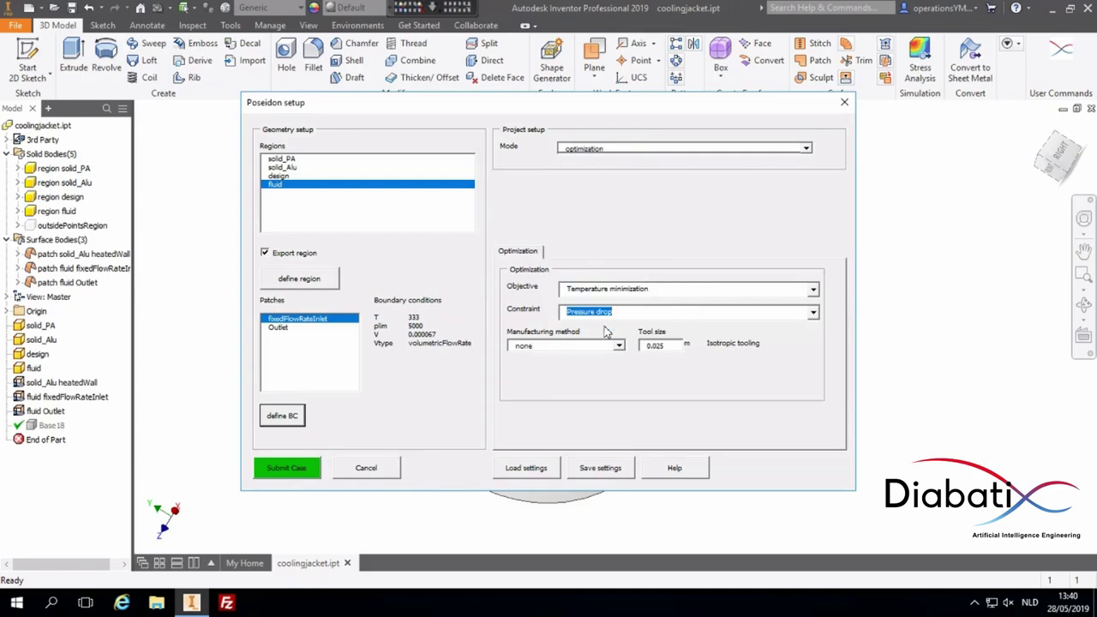
Choose 3D printing as the manufacturing method with a 0.0026 m tool size.
left_click(551, 344)
left_click(619, 347)
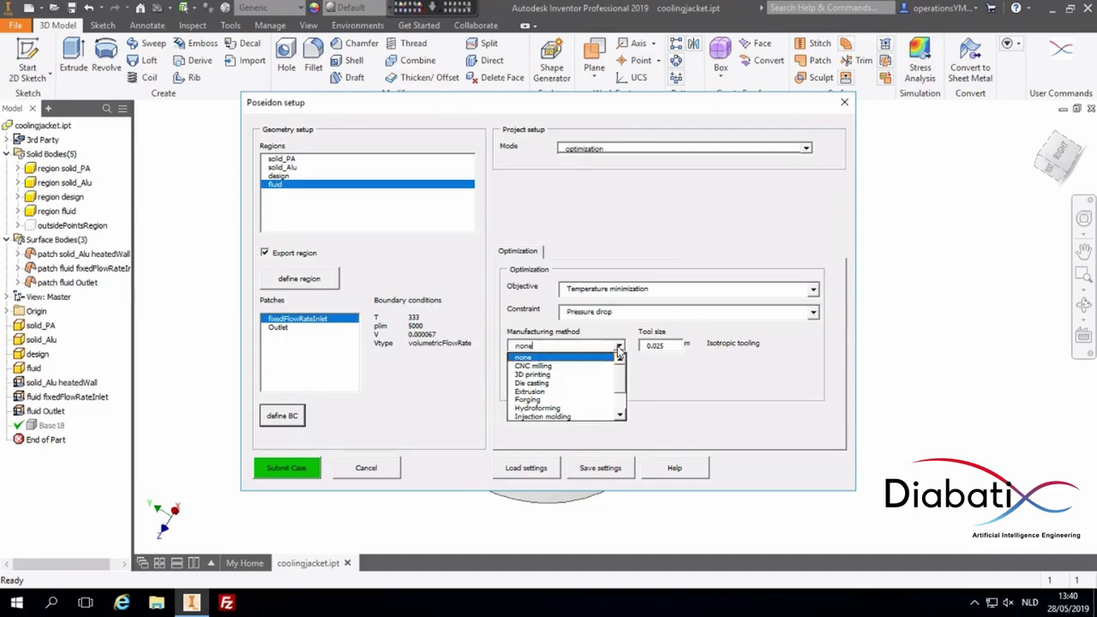
left_click(543, 375)
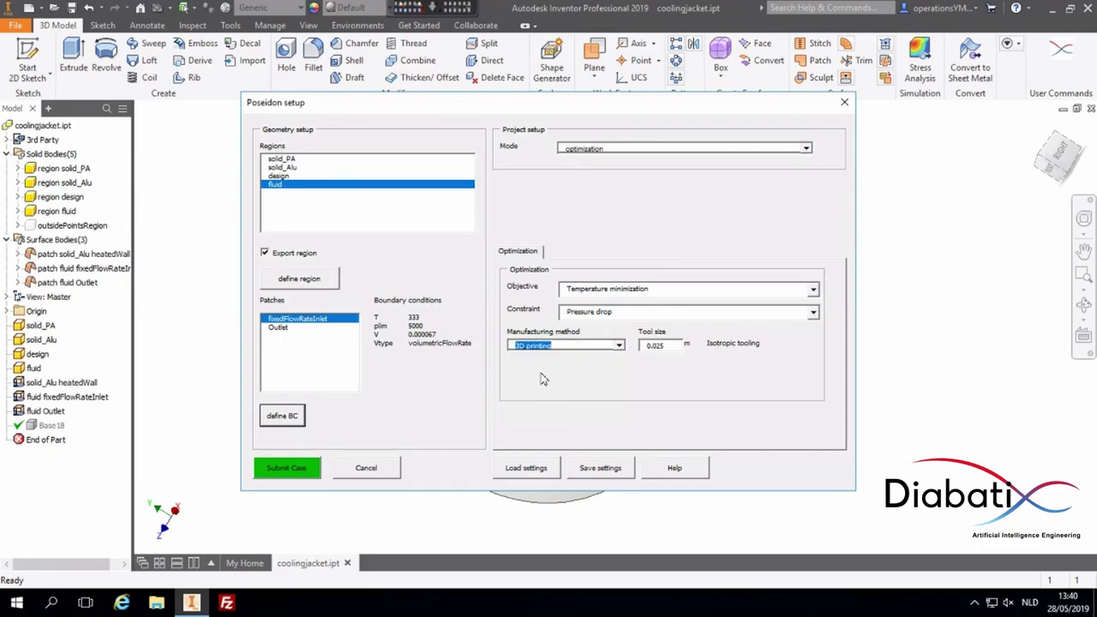
left_click(657, 346)
double_click(657, 346)
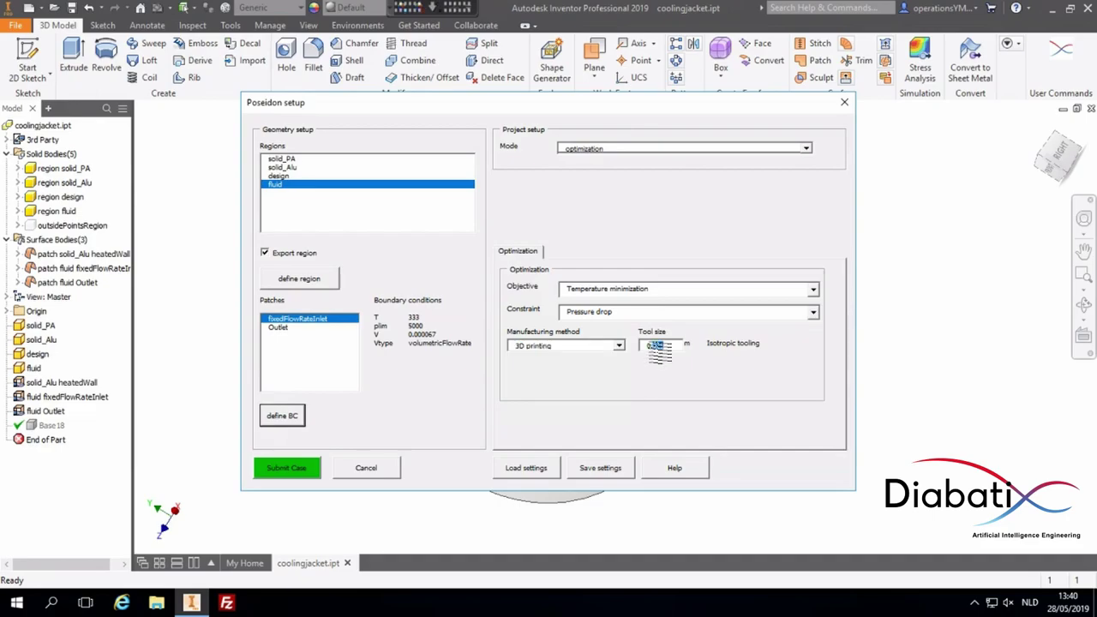
type("0.")
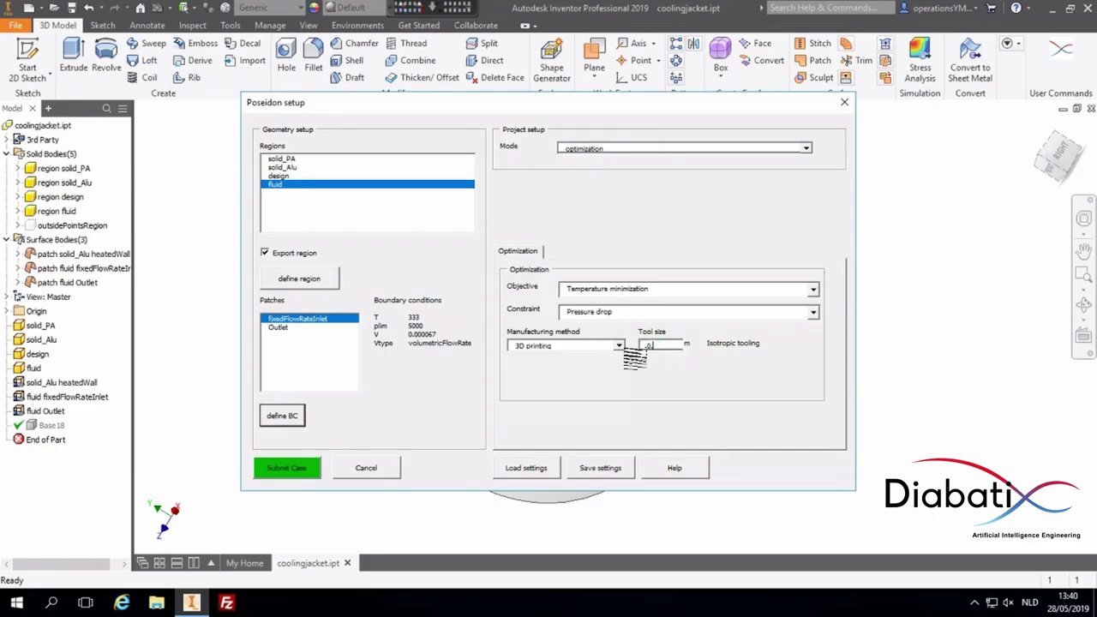
type("0026")
Submit the cooling jacket case with the green Submit Case button.
left_click(288, 468)
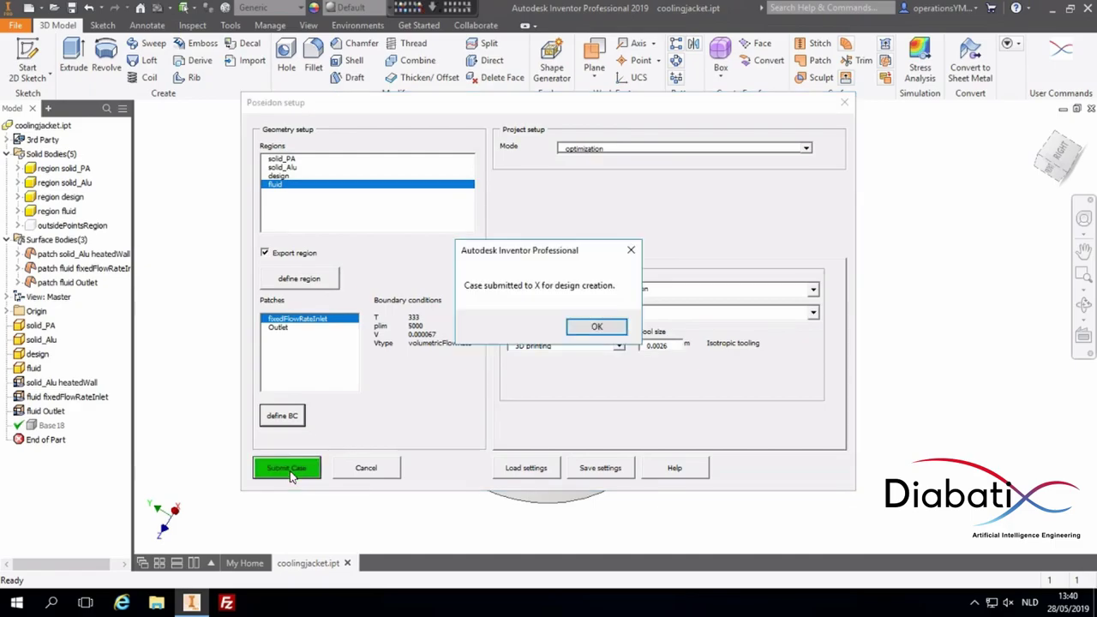